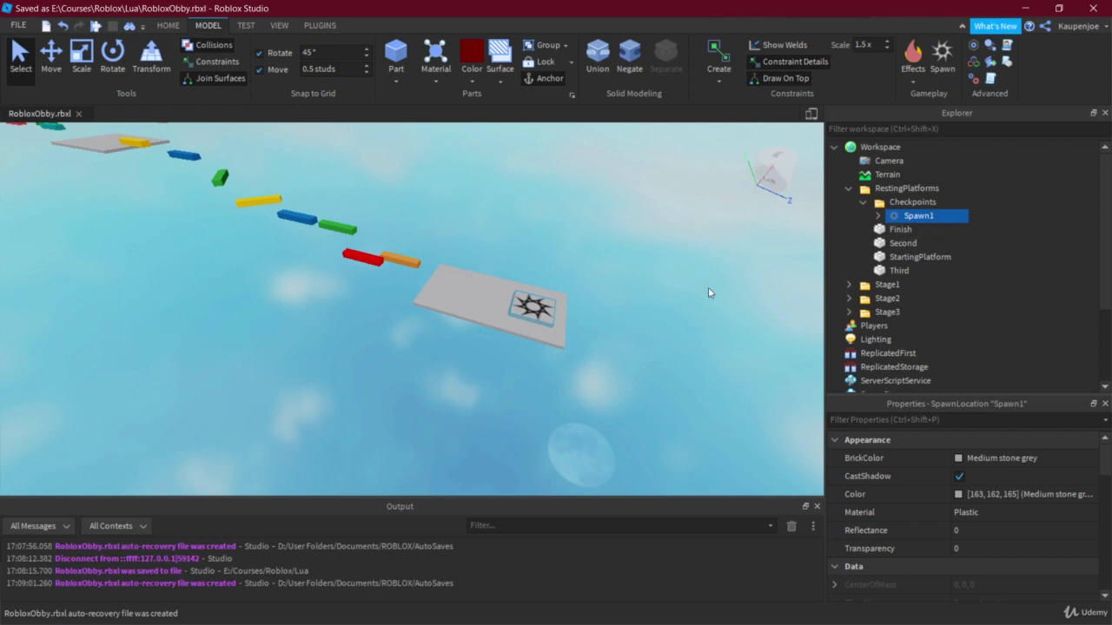
Step: Duplicate the Spawn1 checkpoint and place the copy on the second resting platform, after the first obstacle stage
middle_drag(642, 283, 658, 303)
scroll(322, 283, down, 2)
middle_drag(322, 283, 444, 322)
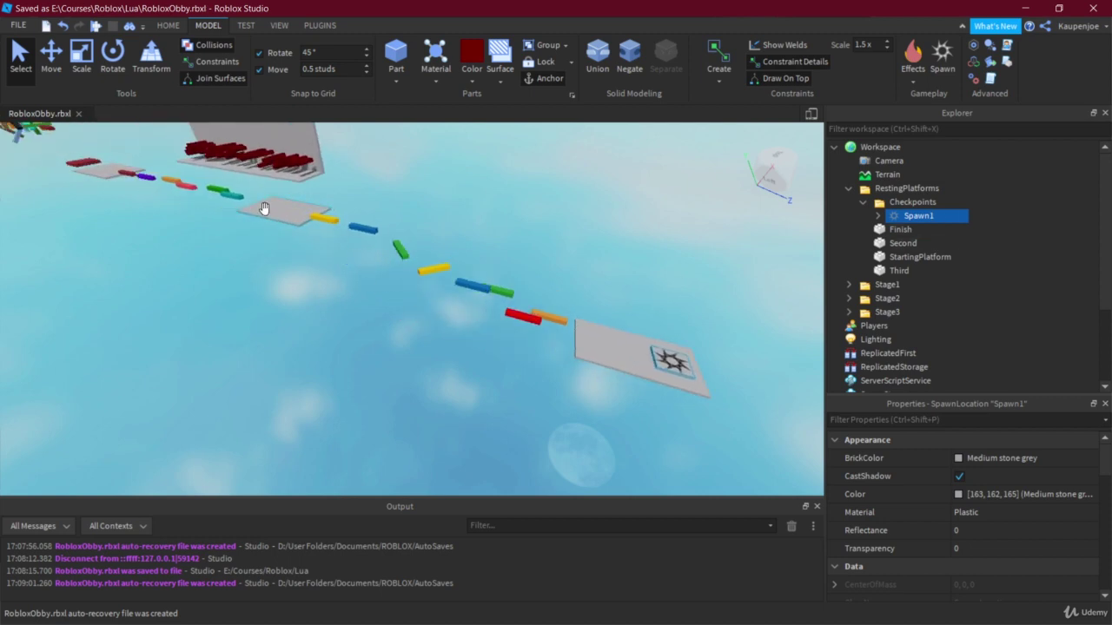
middle_drag(264, 209, 464, 299)
middle_drag(795, 414, 683, 366)
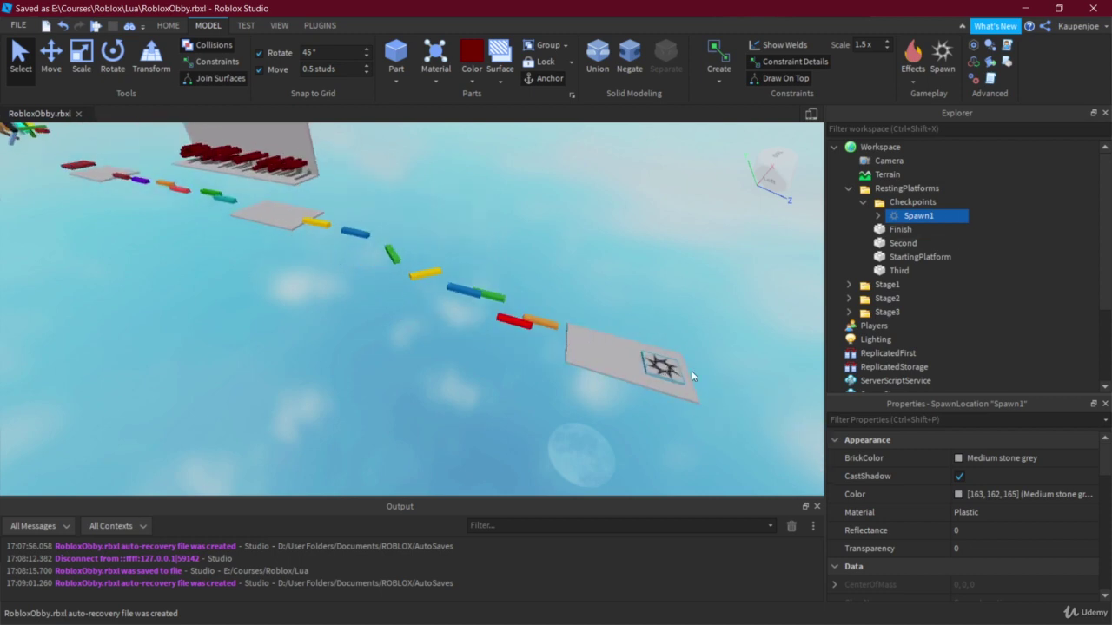
key(ctrl+d)
drag(667, 371, 303, 216)
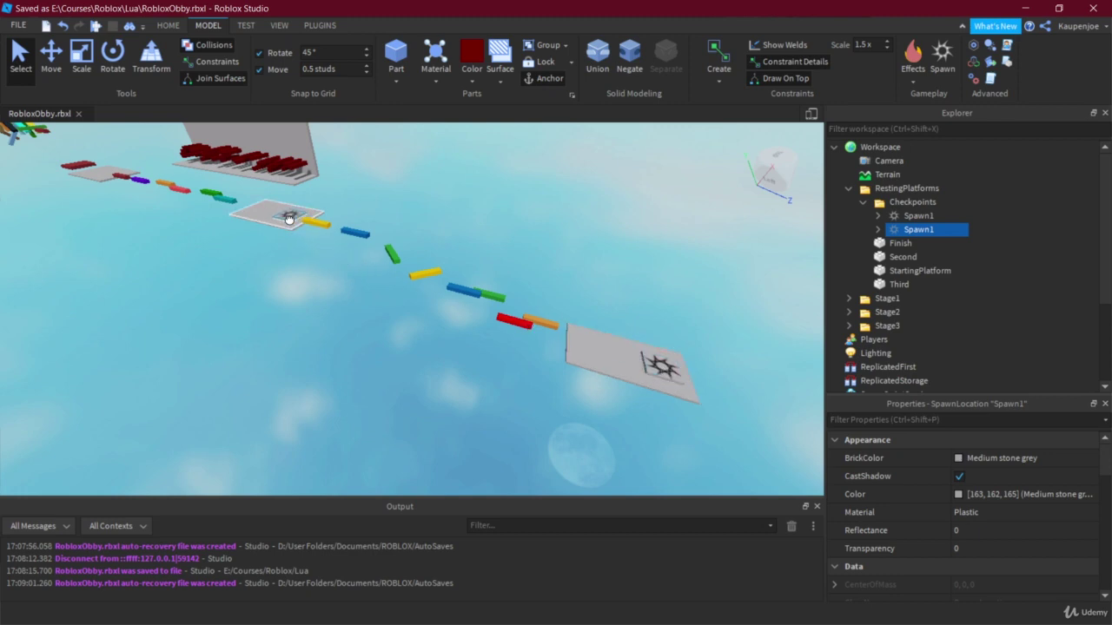
Step: Duplicate the second platform's spawn and place the copy on the third resting platform
middle_drag(303, 218, 662, 399)
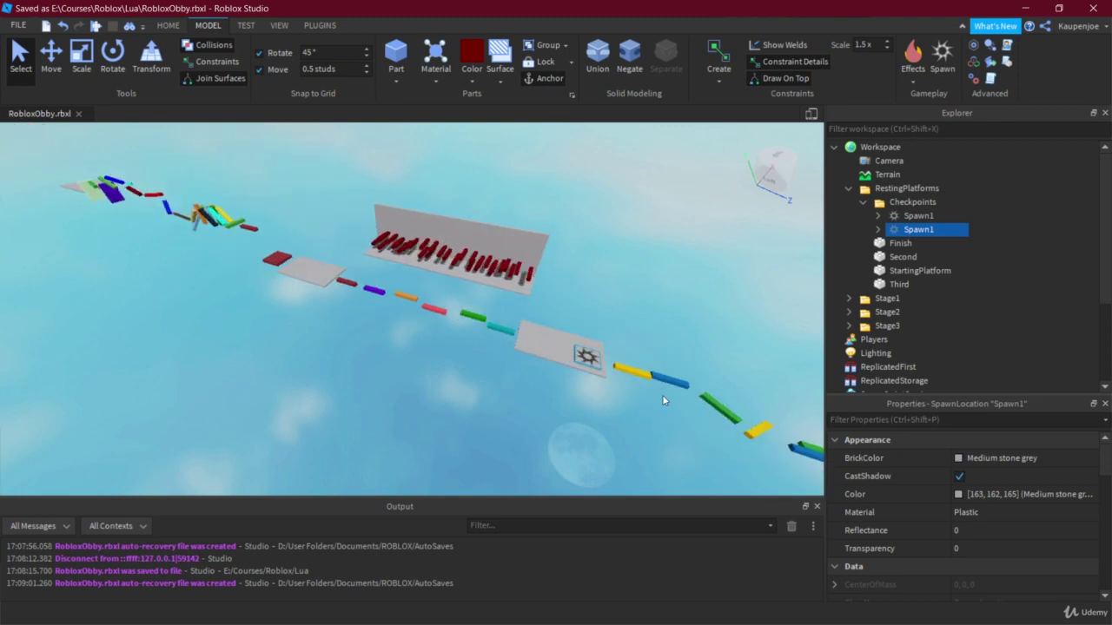
key(ctrl+d)
drag(583, 356, 315, 278)
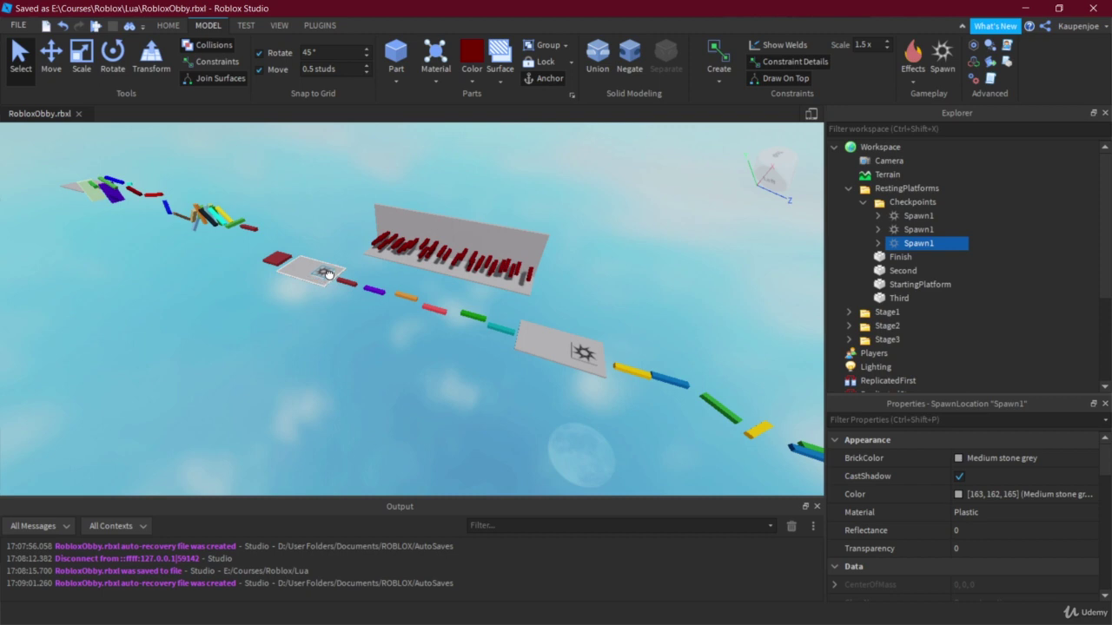
Step: Duplicate the third platform's spawn and place the copy on the finish platform, near the end facing the obstacles
middle_drag(326, 276, 569, 343)
key(ctrl+d)
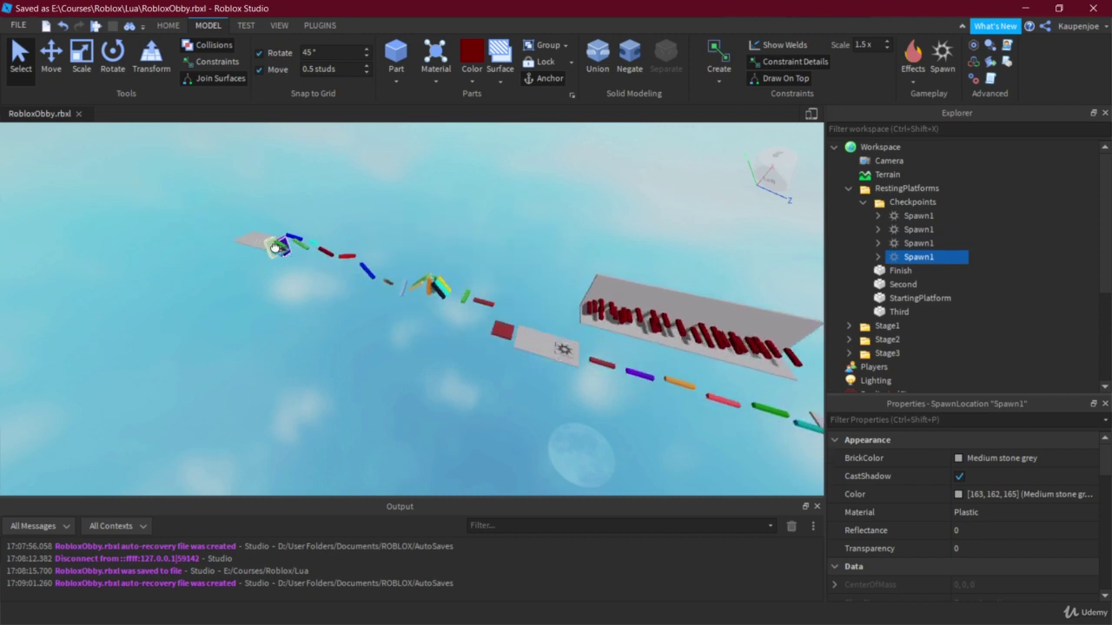
drag(275, 247, 263, 239)
middle_drag(219, 246, 442, 267)
scroll(442, 268, up, 2)
scroll(263, 299, up, 6)
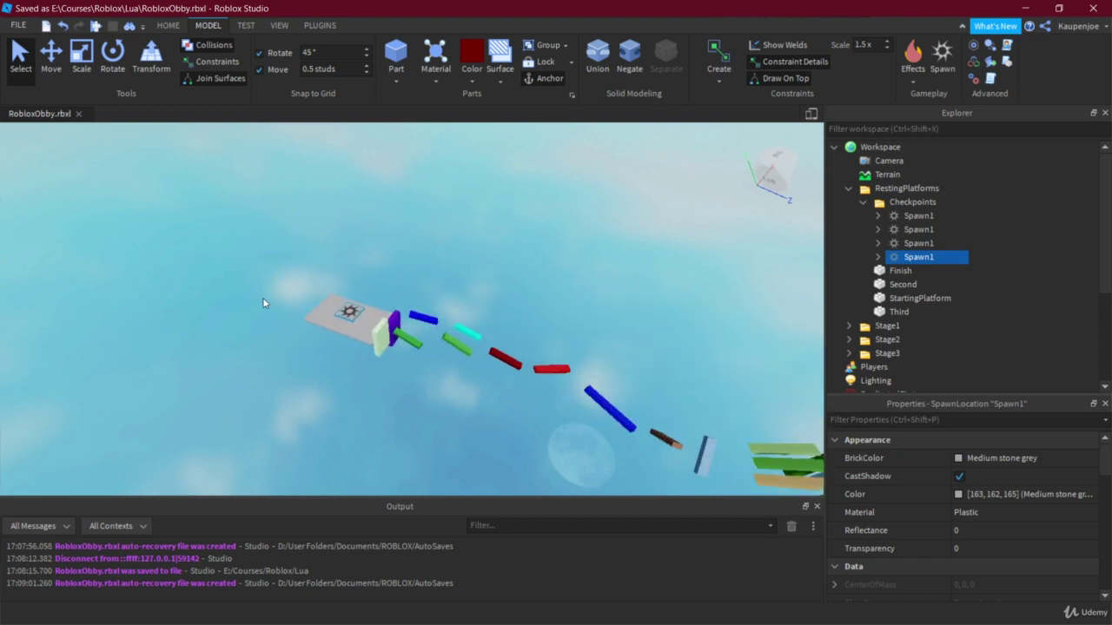
scroll(339, 291, down, 2)
middle_drag(339, 291, 377, 337)
drag(379, 341, 432, 372)
Step: Rename the last spawn in the Checkpoints folder to Spawn4
middle_drag(494, 411, 94, 154)
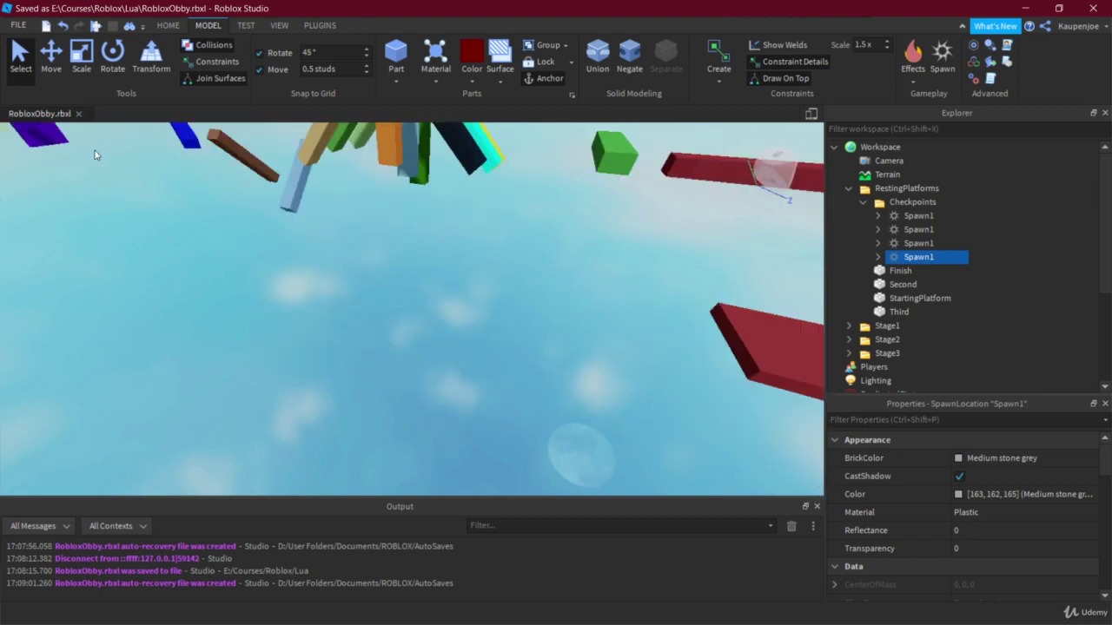
scroll(633, 392, down, 5)
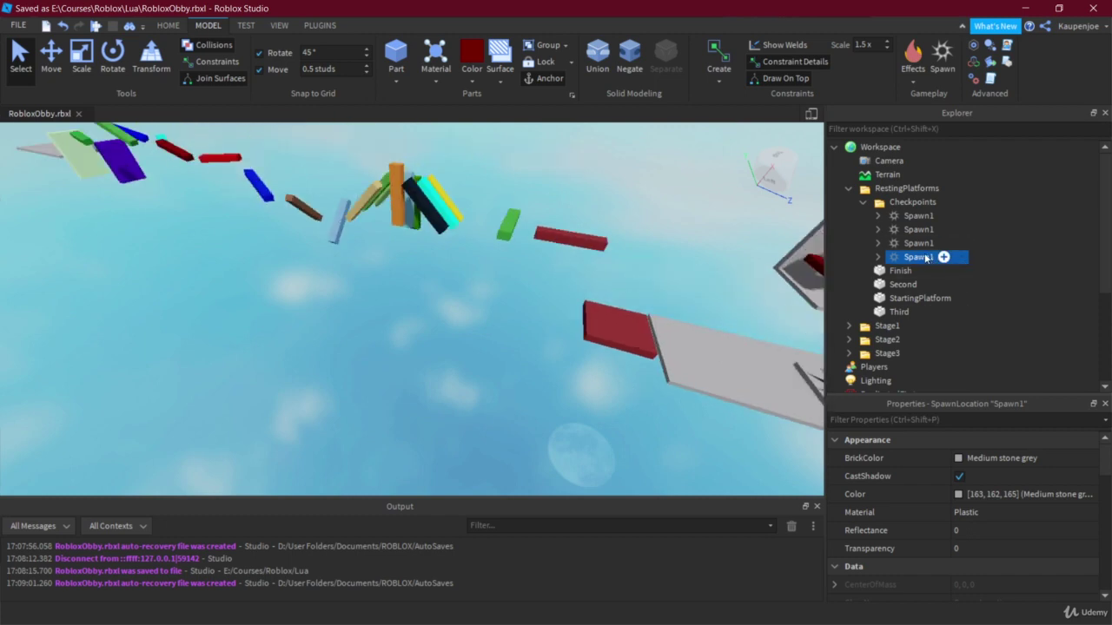
click(912, 201)
click(907, 188)
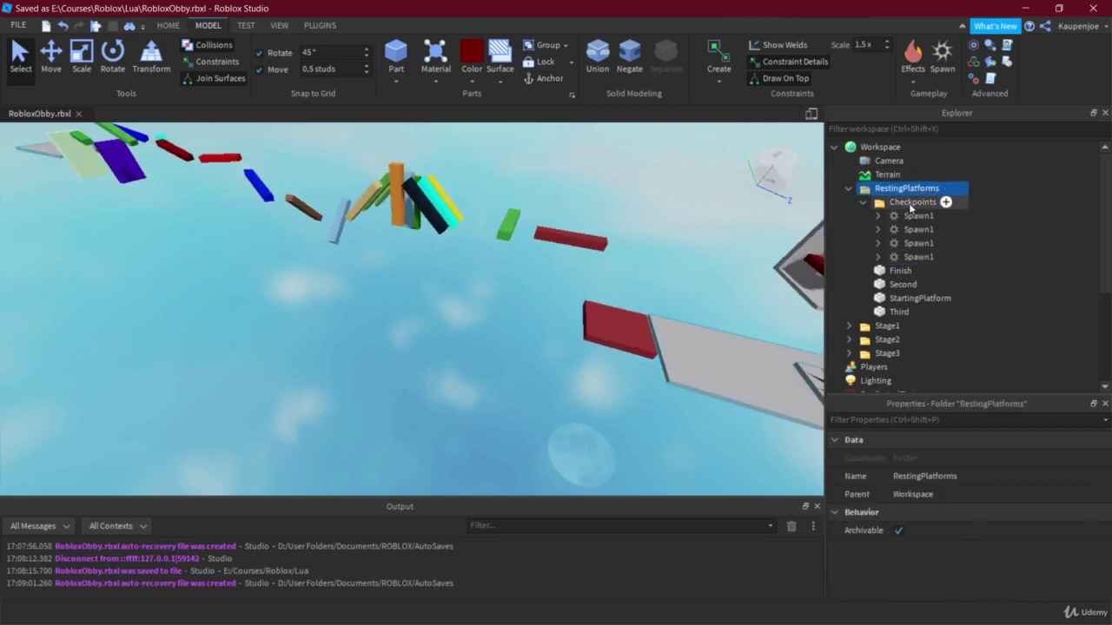
click(910, 203)
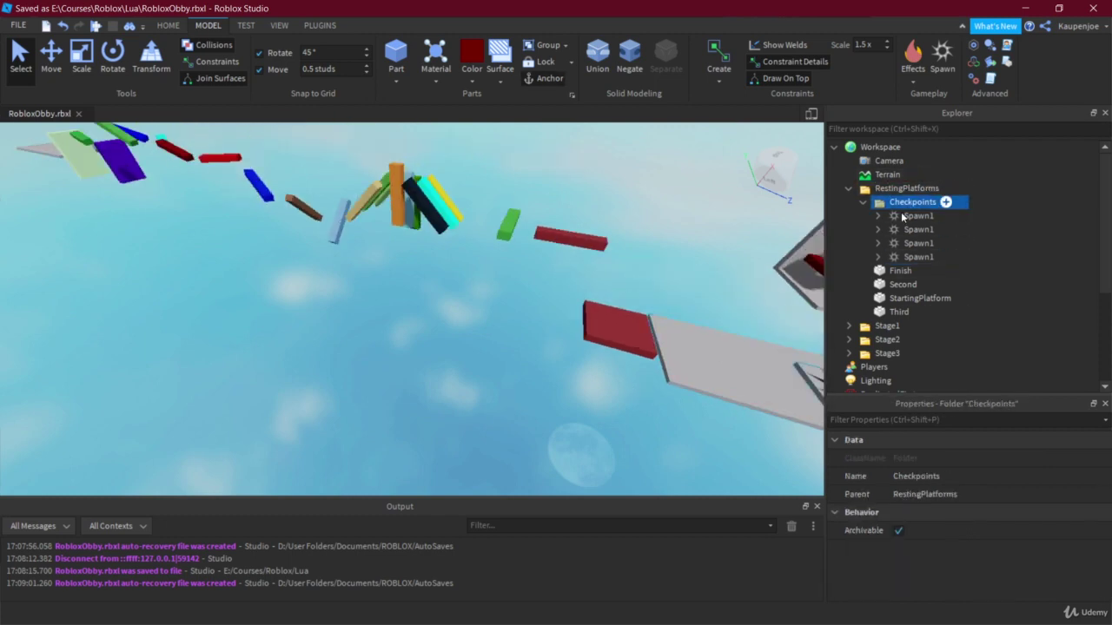
click(923, 256)
click(922, 255)
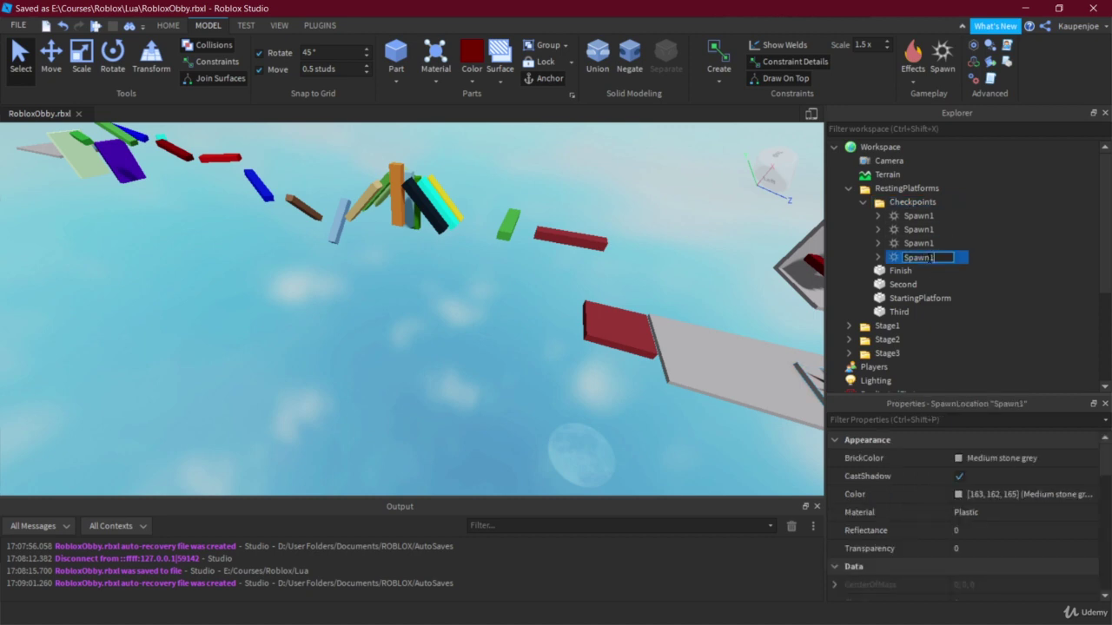
text(4)
key(Return)
Step: Rename the third spawn in the Checkpoints folder to Spawn3 and the second one to Spawn2
click(919, 244)
click(919, 243)
text(3)
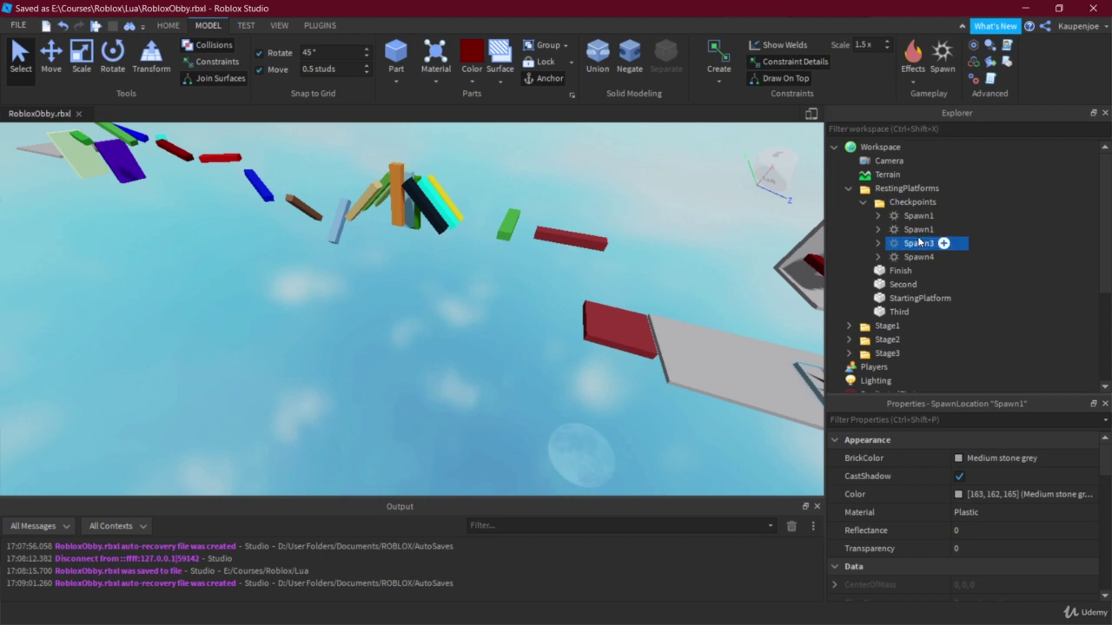
key(Return)
key(Up)
key(F2)
text(2)
key(Return)
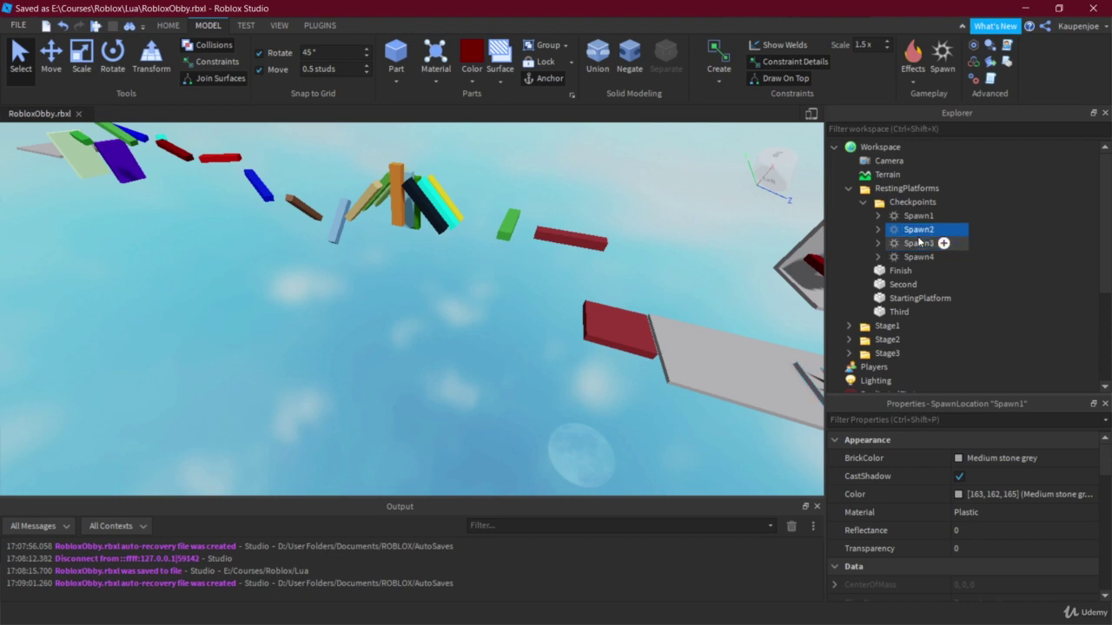
Step: Disable Neutral and enable AllowTeamChangeOnTouch for Spawn1 through Spawn4 together
scroll(919, 248, down, 3)
scroll(903, 209, up, 3)
click(918, 215)
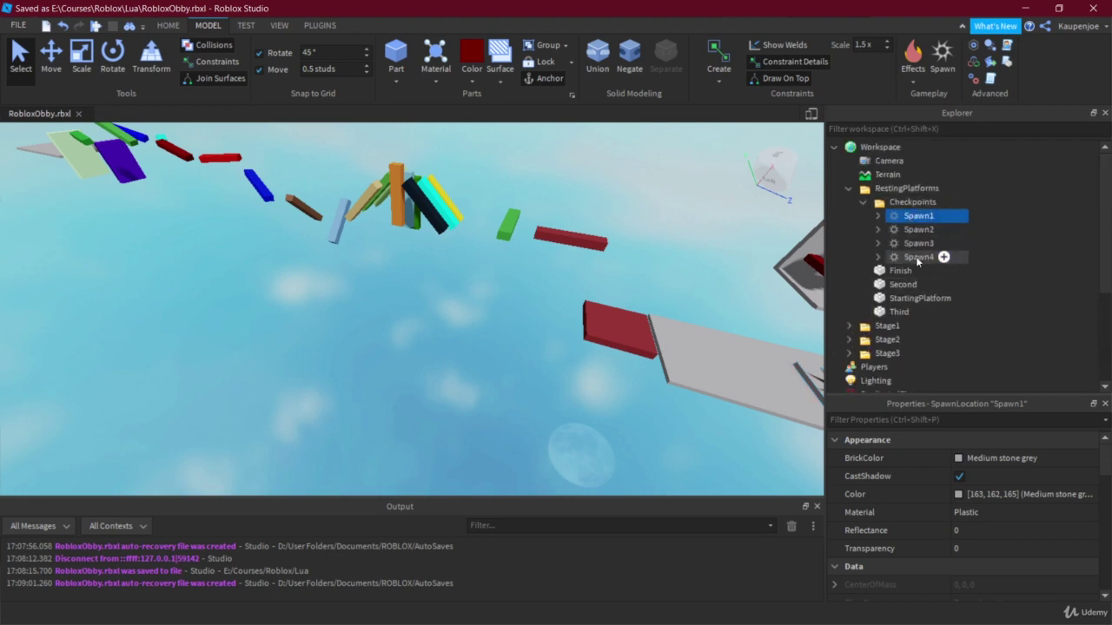
shift+click(918, 257)
scroll(963, 431, down, 1)
scroll(961, 475, down, 8)
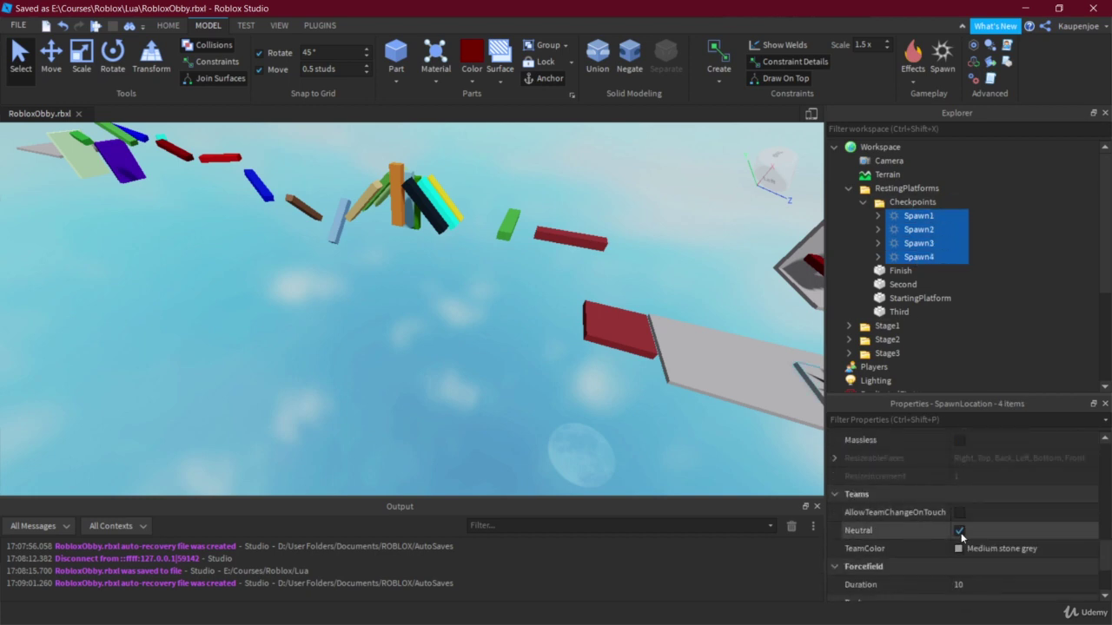
click(959, 531)
click(959, 512)
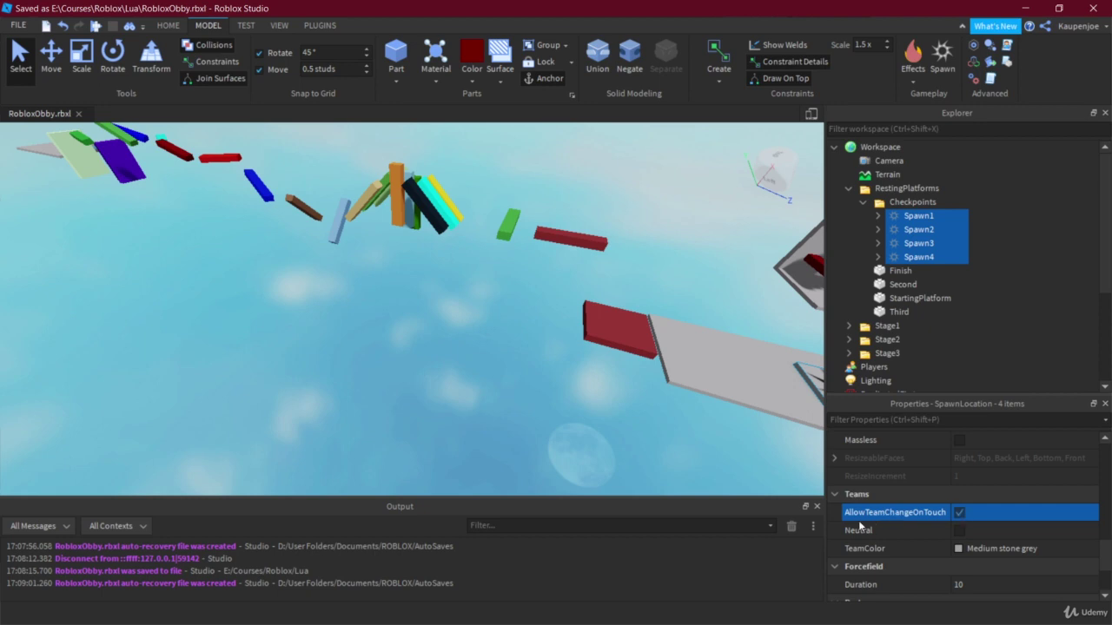
Step: Set both the TeamColor and the BrickColor of Spawn4 on the finish platform to the same amber yellow
click(377, 338)
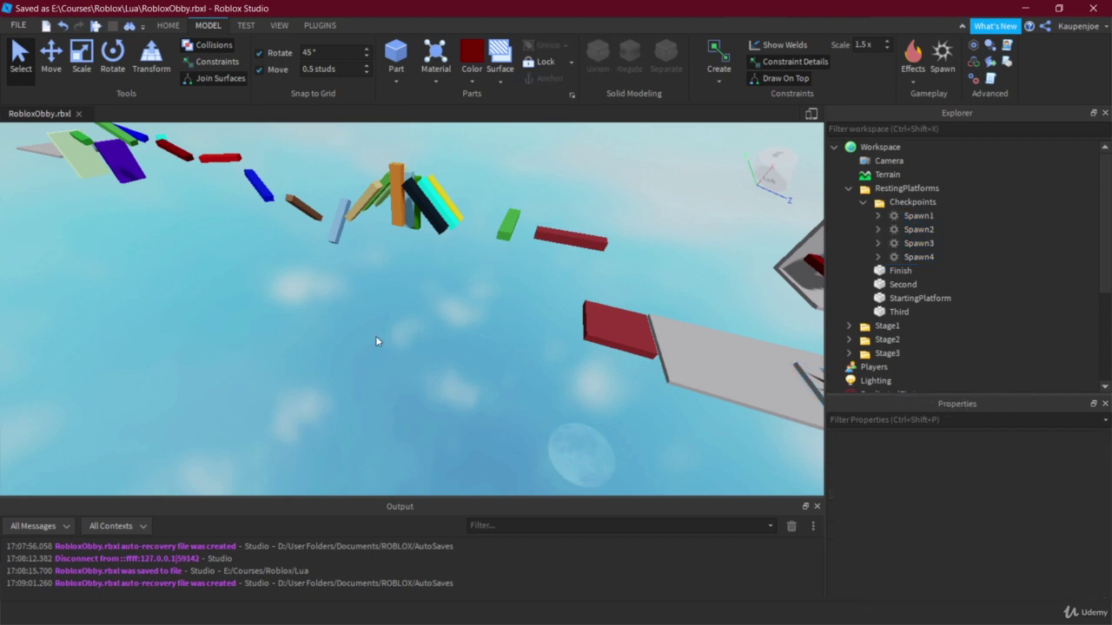
scroll(512, 351, down, 5)
scroll(230, 259, up, 4)
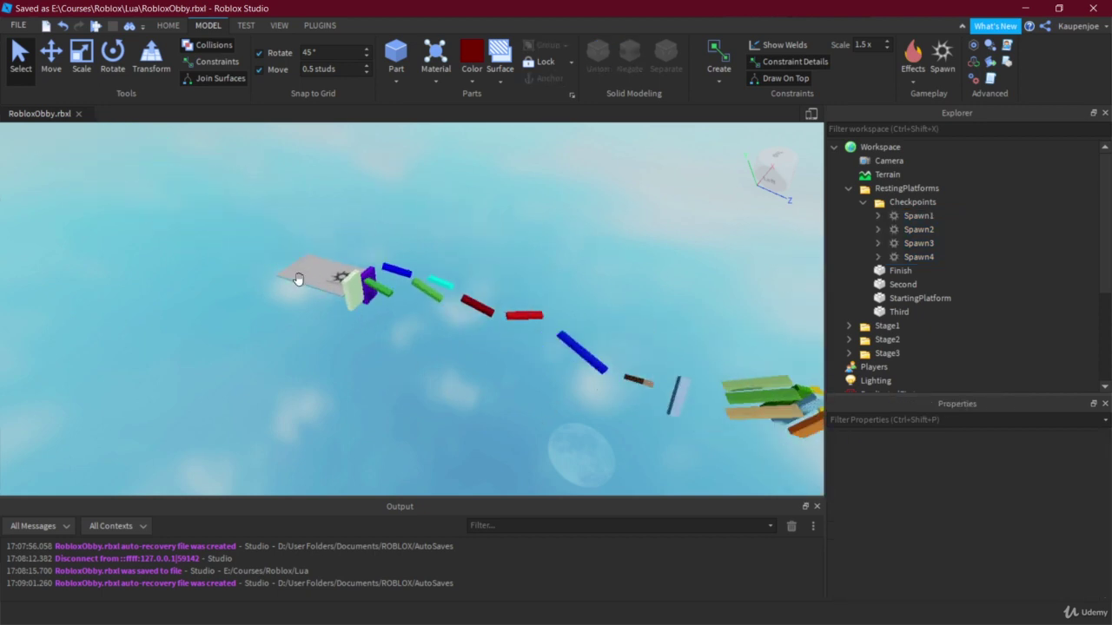
click(341, 273)
scroll(987, 516, down, 10)
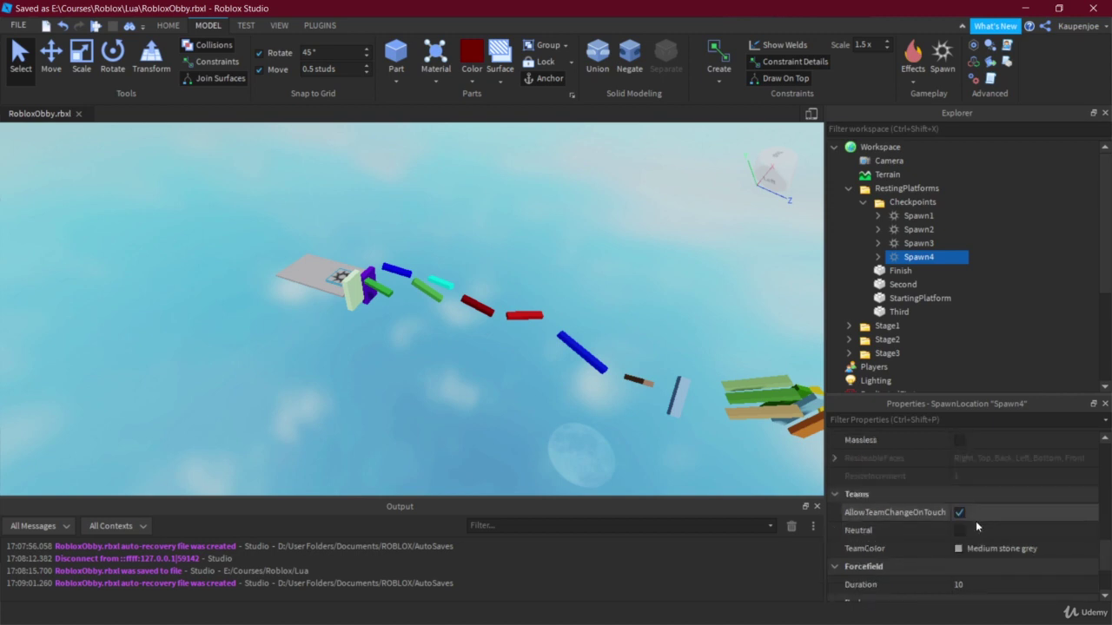
click(982, 548)
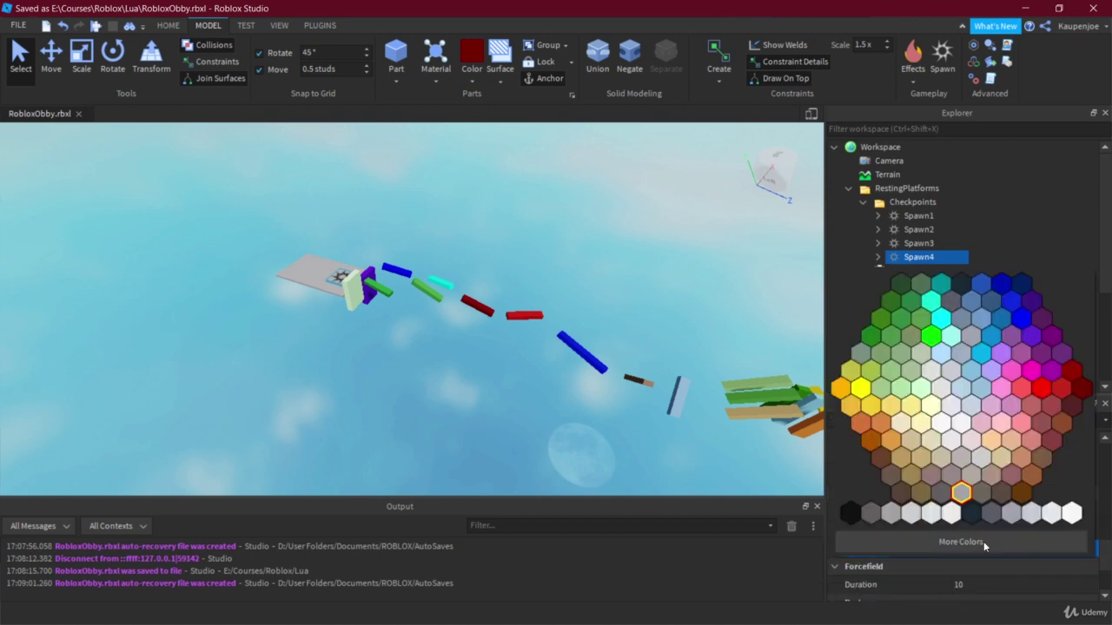
click(841, 388)
scroll(951, 535, up, 10)
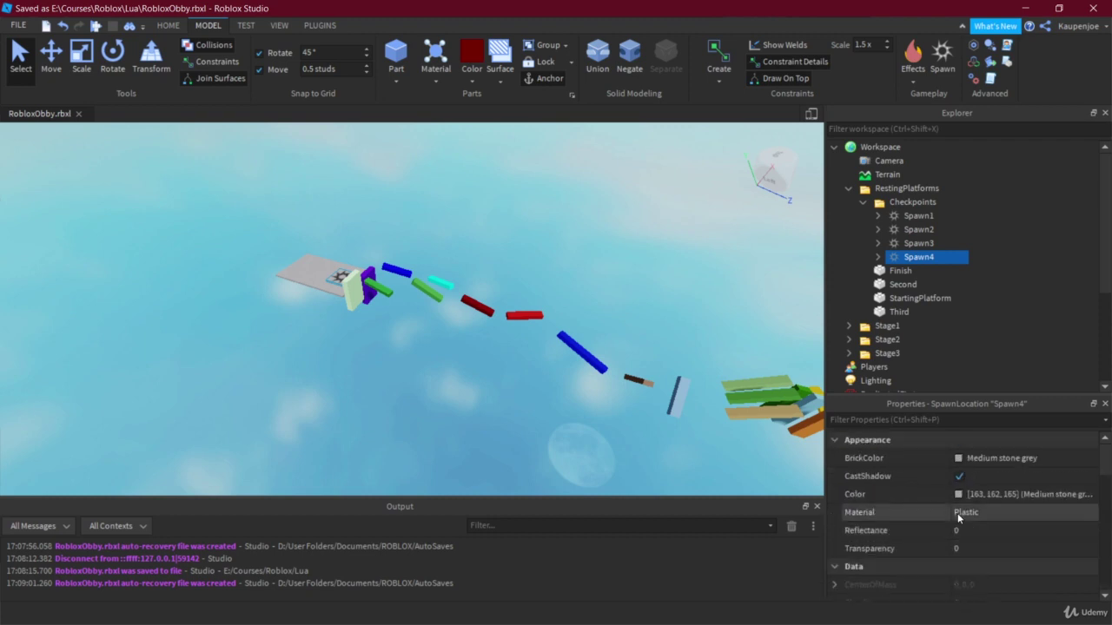
click(969, 458)
click(841, 389)
click(280, 286)
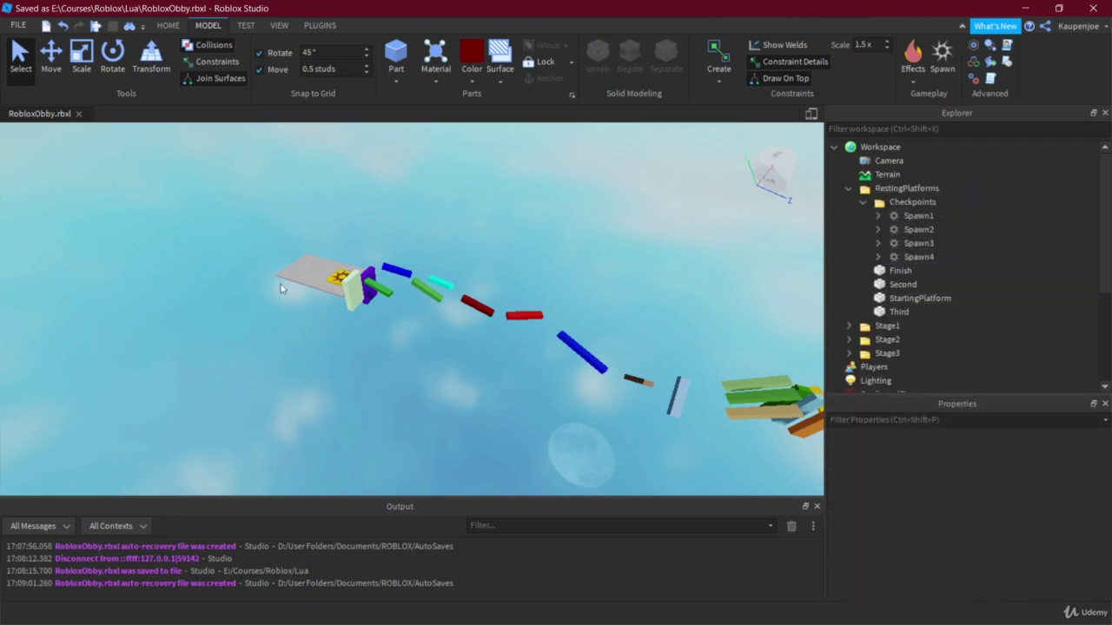
Step: Set both the TeamColor and the BrickColor of Spawn3 on the third platform to Forest green
key(d)
key(q)
click(443, 356)
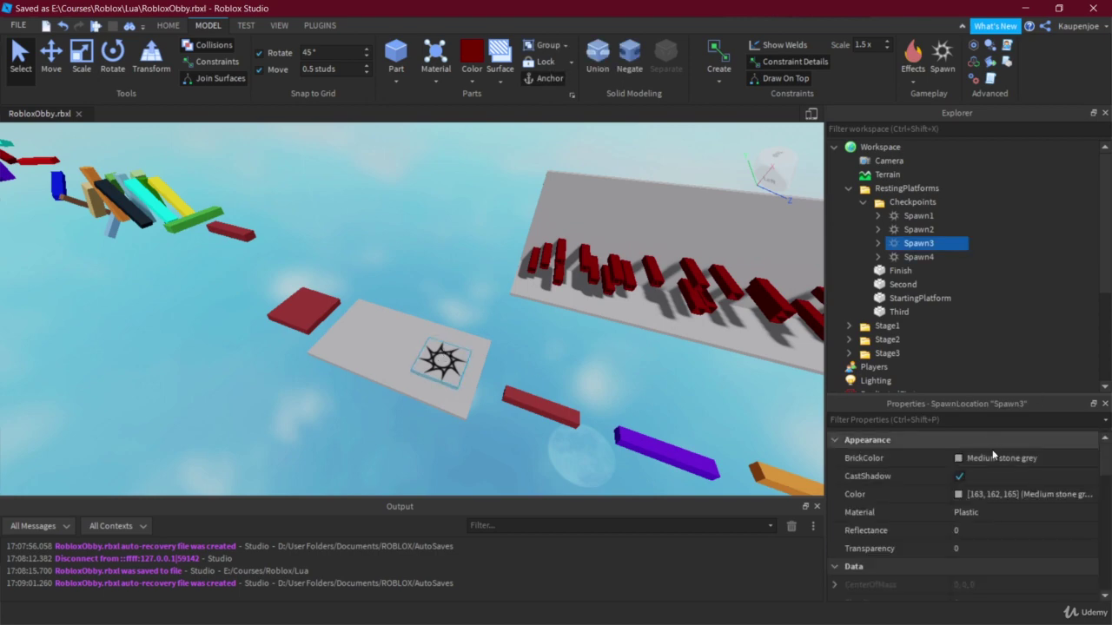
scroll(969, 494, down, 10)
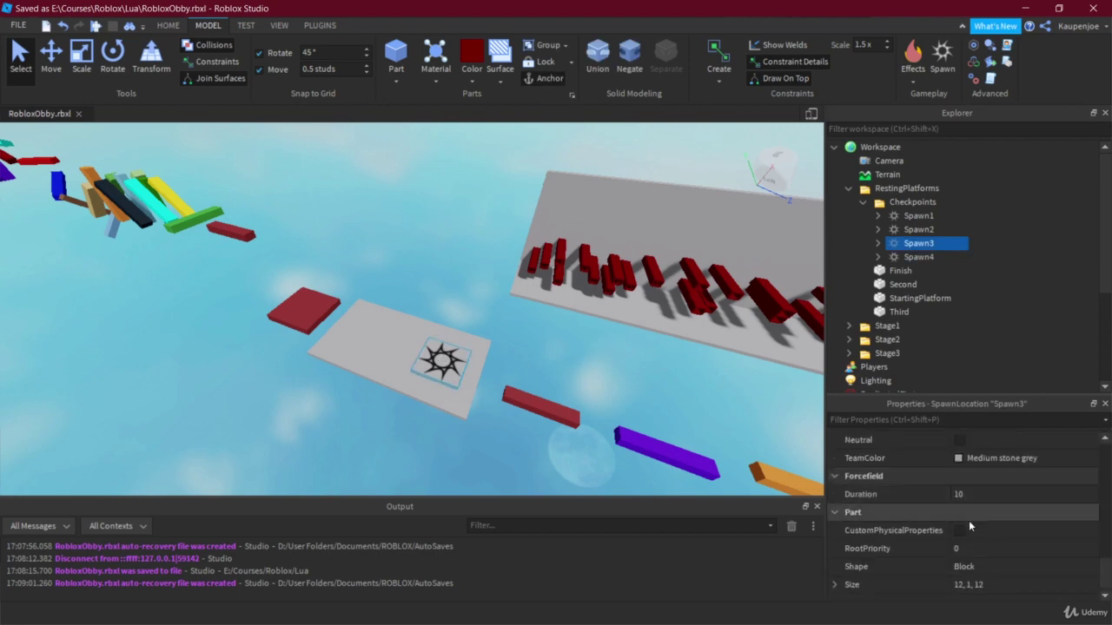
click(966, 459)
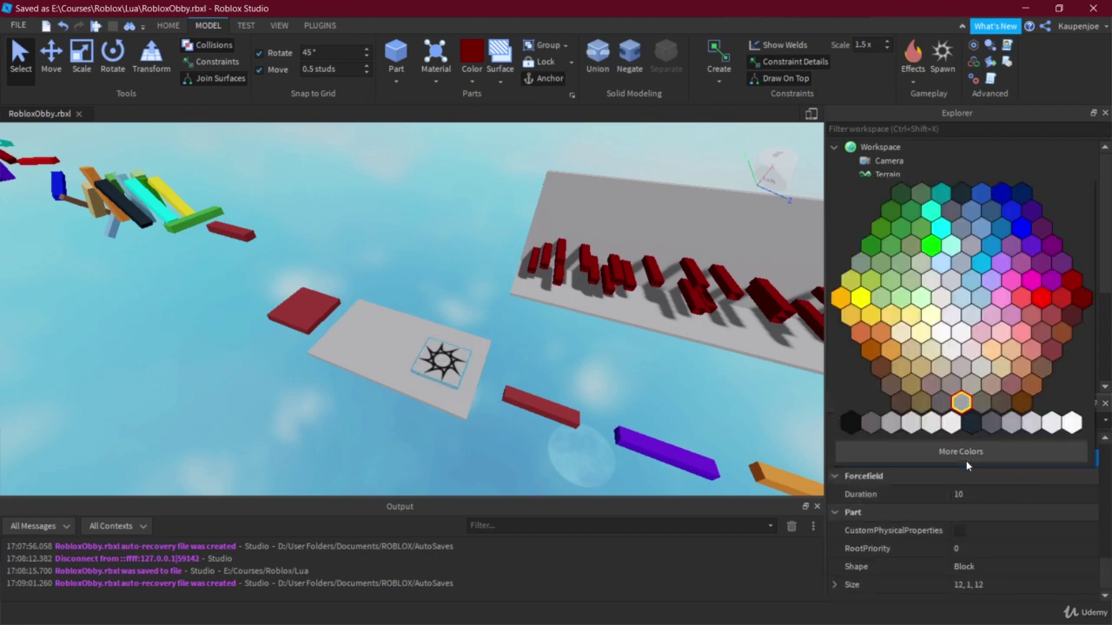
click(871, 246)
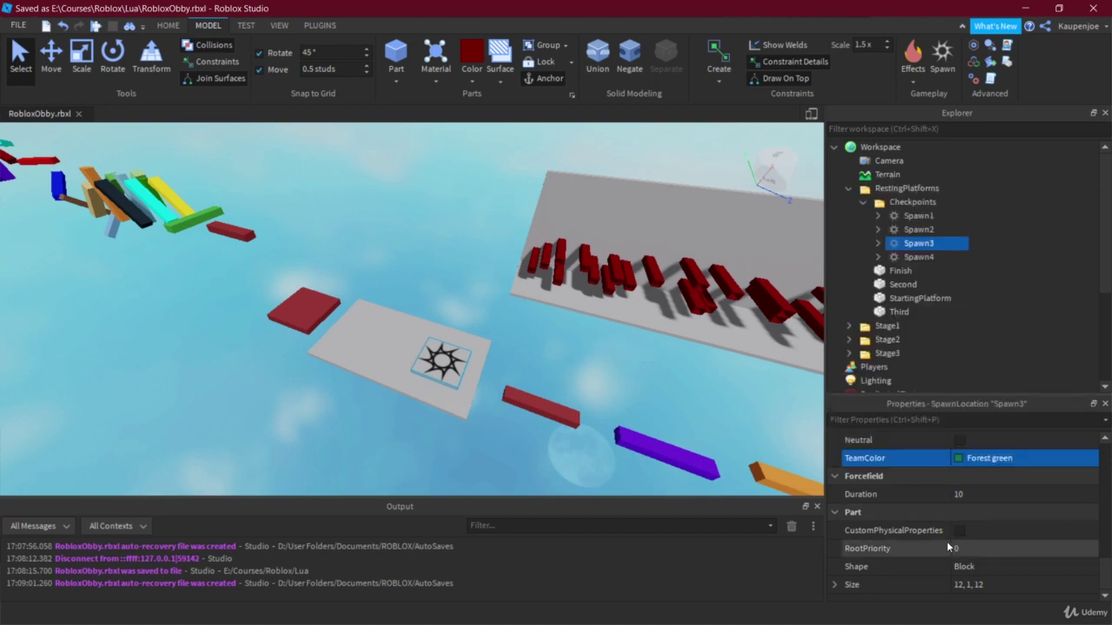
scroll(955, 547, up, 10)
click(971, 455)
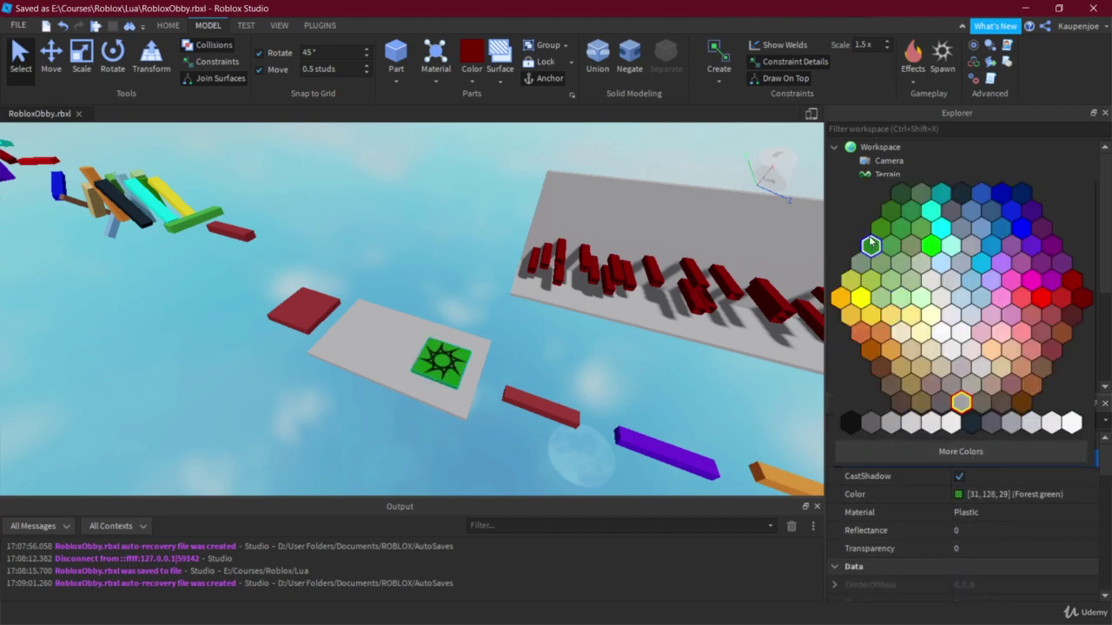
click(871, 244)
Step: Set the BrickColor of Spawn2 on the second platform to Lapis
middle_drag(656, 414, 521, 346)
middle_drag(656, 367, 348, 304)
middle_drag(577, 337, 648, 300)
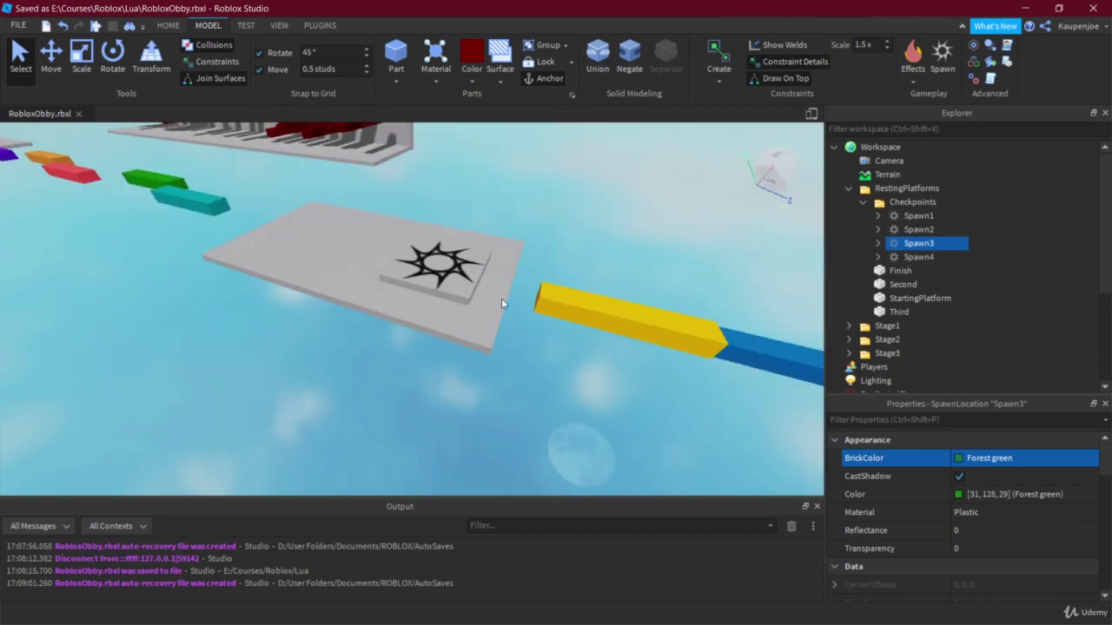
click(977, 458)
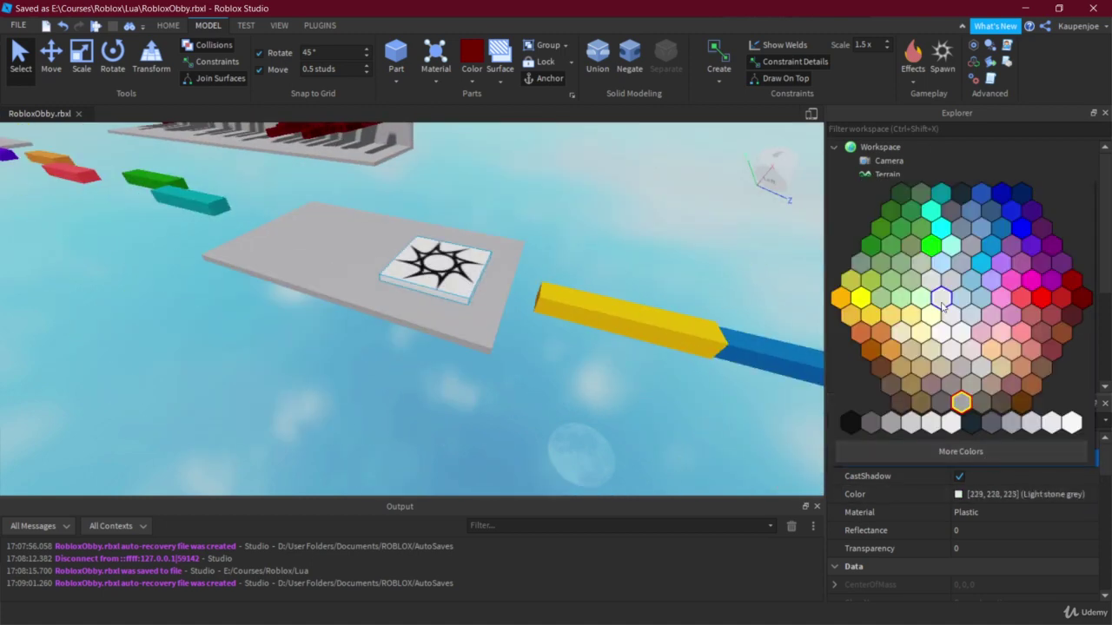
click(1011, 211)
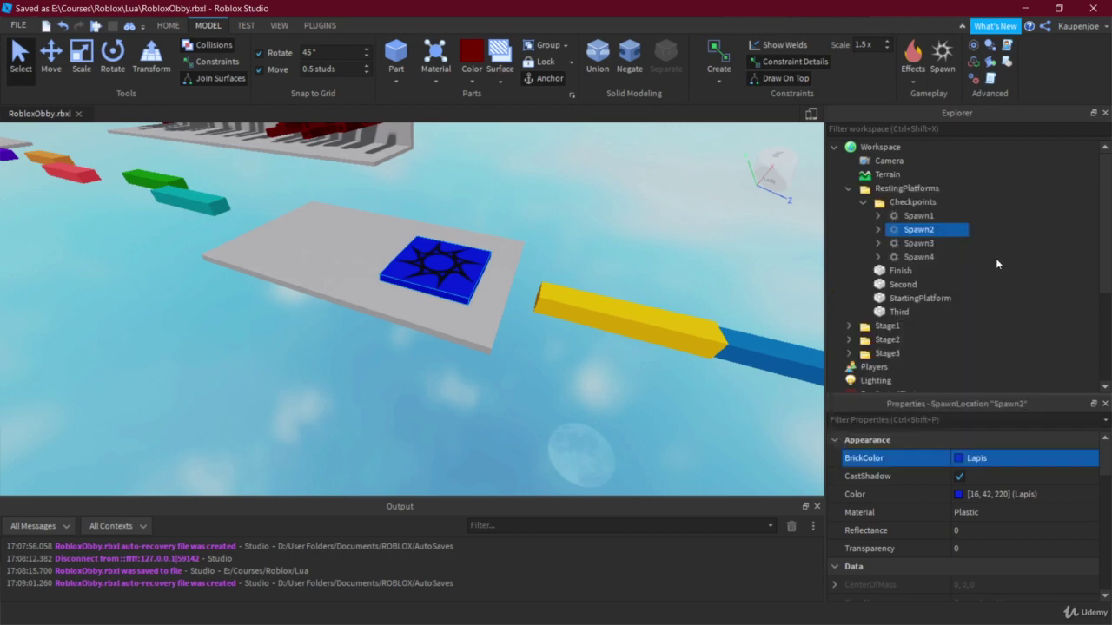
Step: Match Spawn2's TeamColor to its brick colour by setting it to Lapis
scroll(973, 504, down, 5)
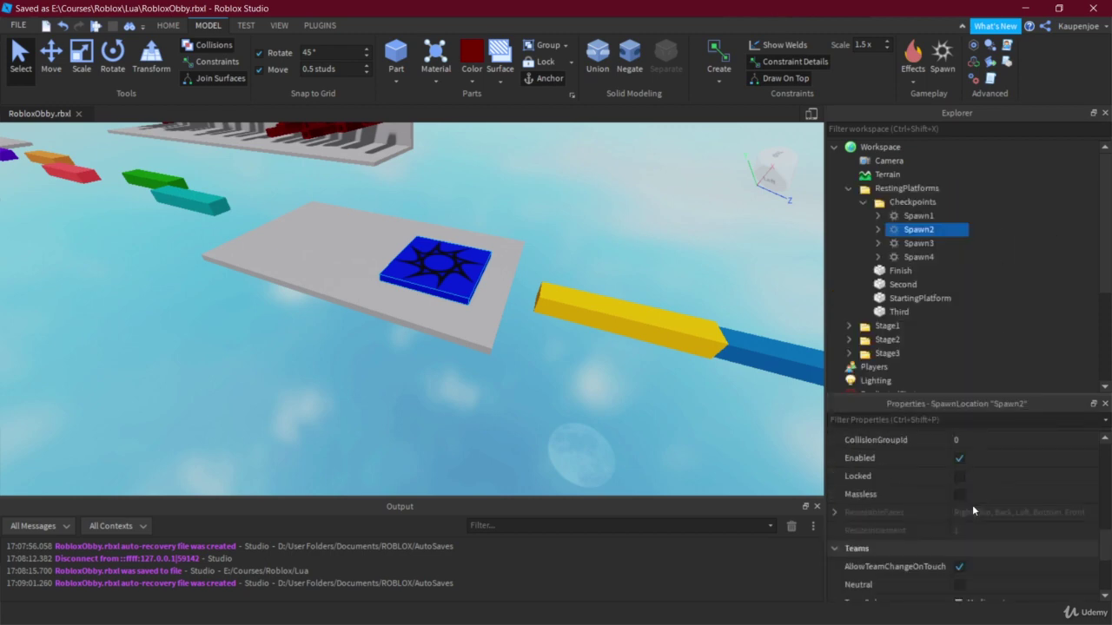
scroll(972, 505, down, 4)
click(970, 504)
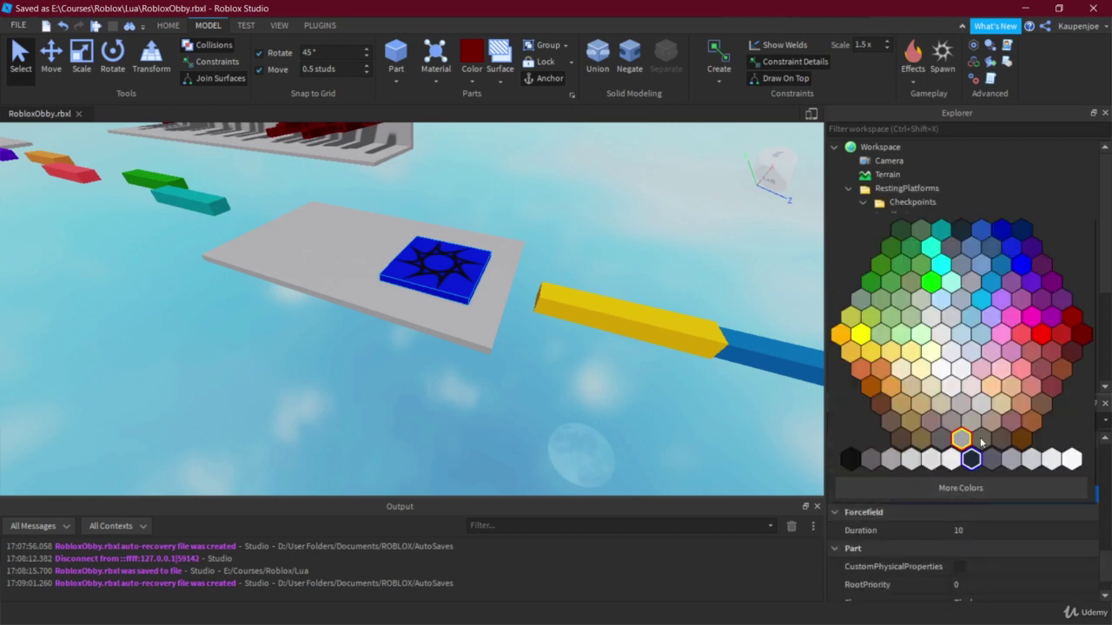
click(1001, 231)
click(993, 492)
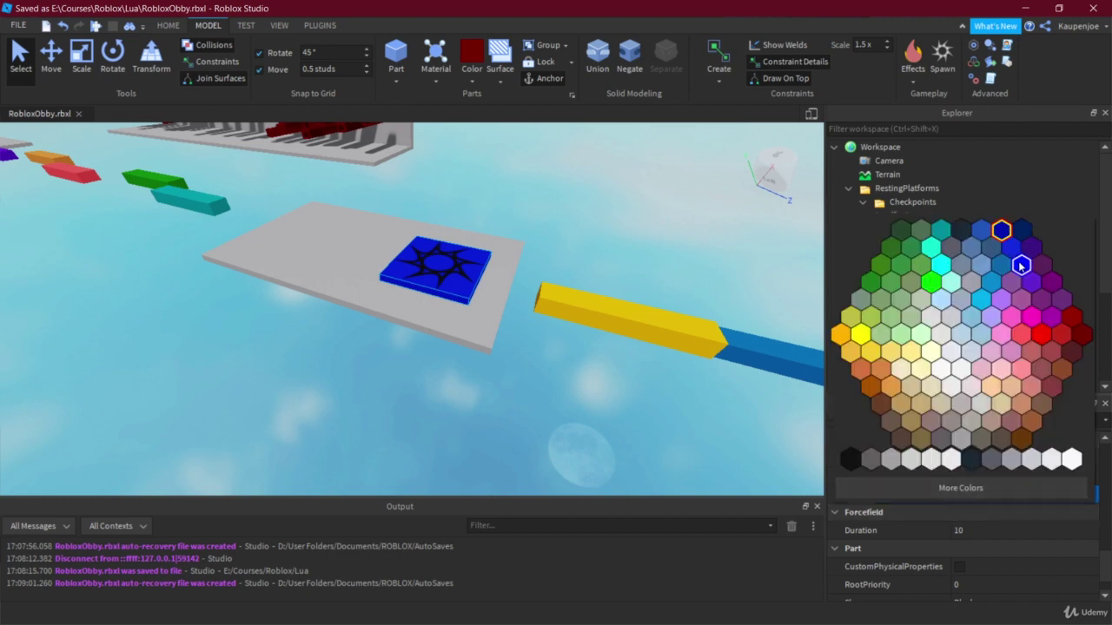
click(1021, 265)
click(978, 490)
click(1015, 251)
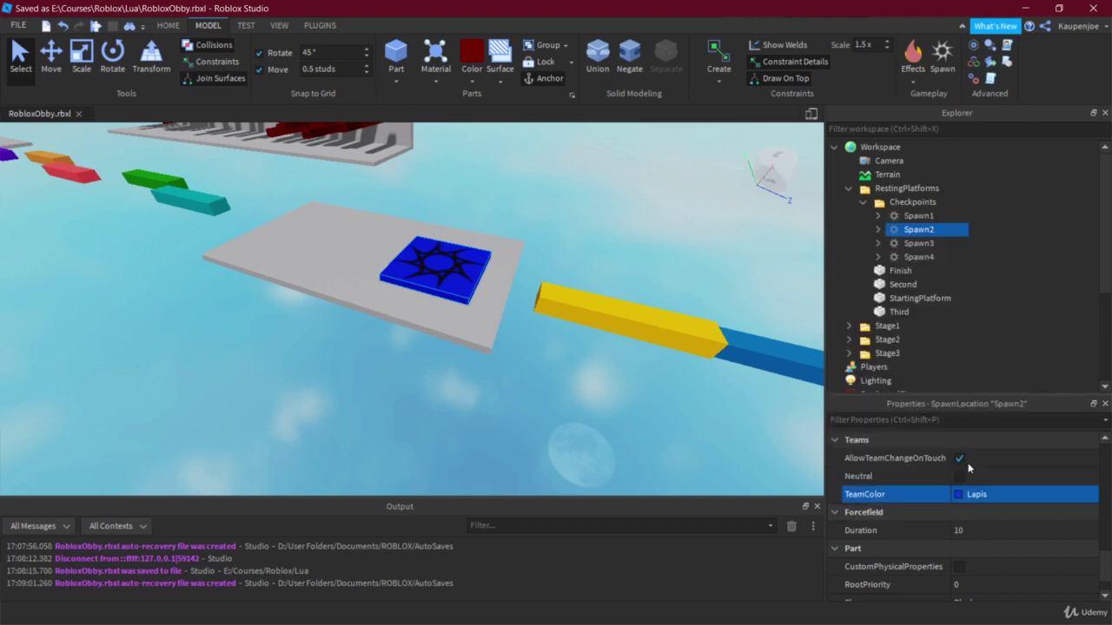
Step: Set the TeamColor of Spawn1 on the starting platform to Maroon
scroll(531, 390, down, 3)
middle_drag(531, 390, 445, 353)
scroll(599, 376, down, 3)
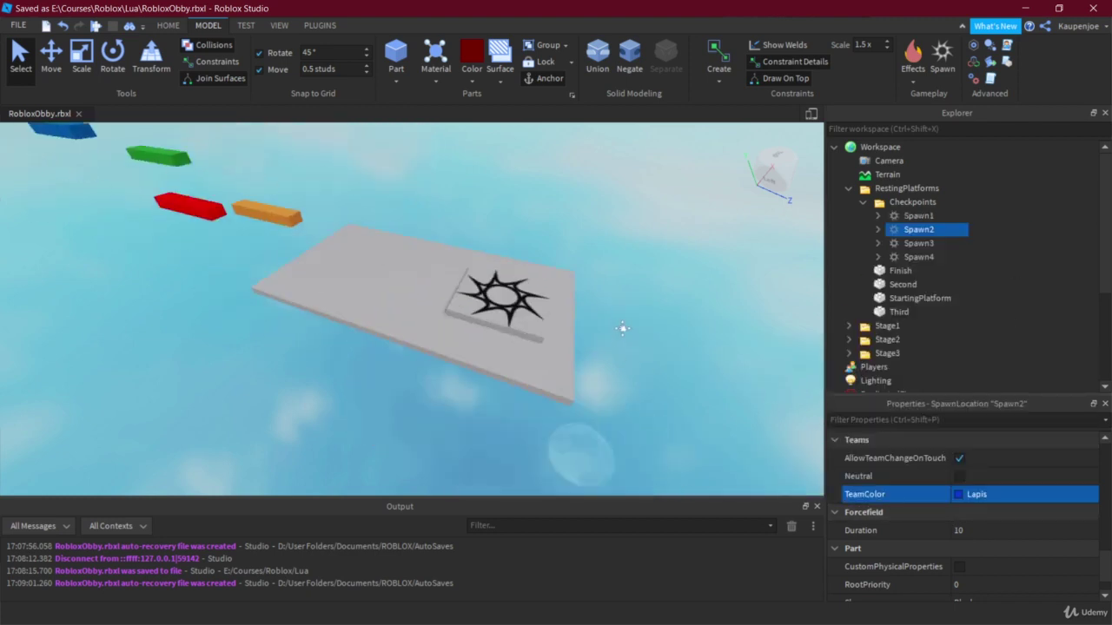
click(919, 215)
click(974, 479)
click(972, 492)
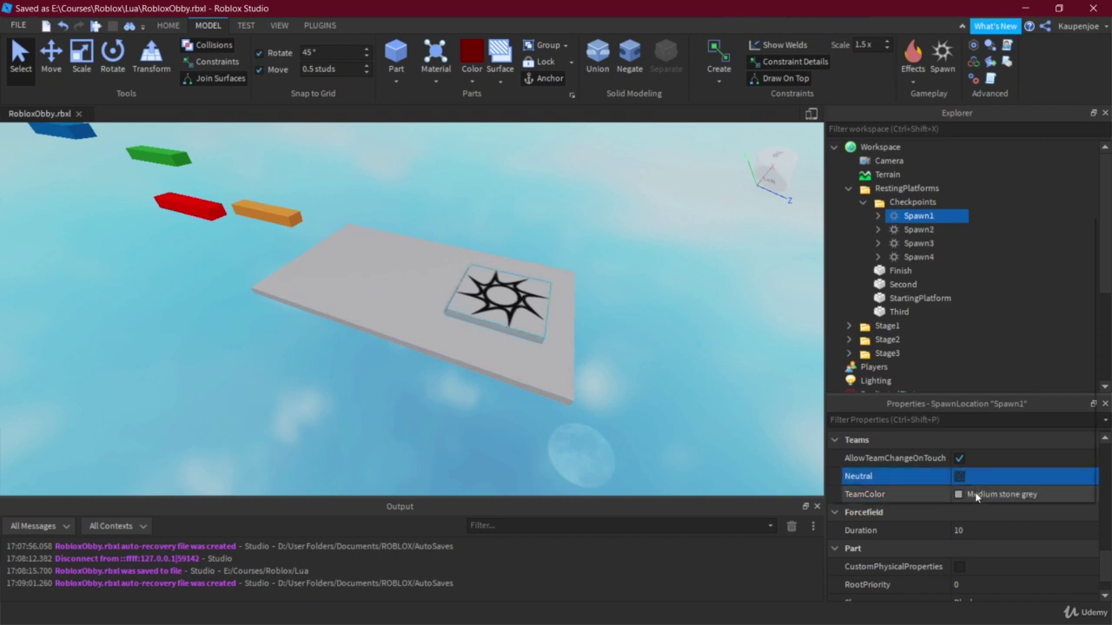
click(1081, 336)
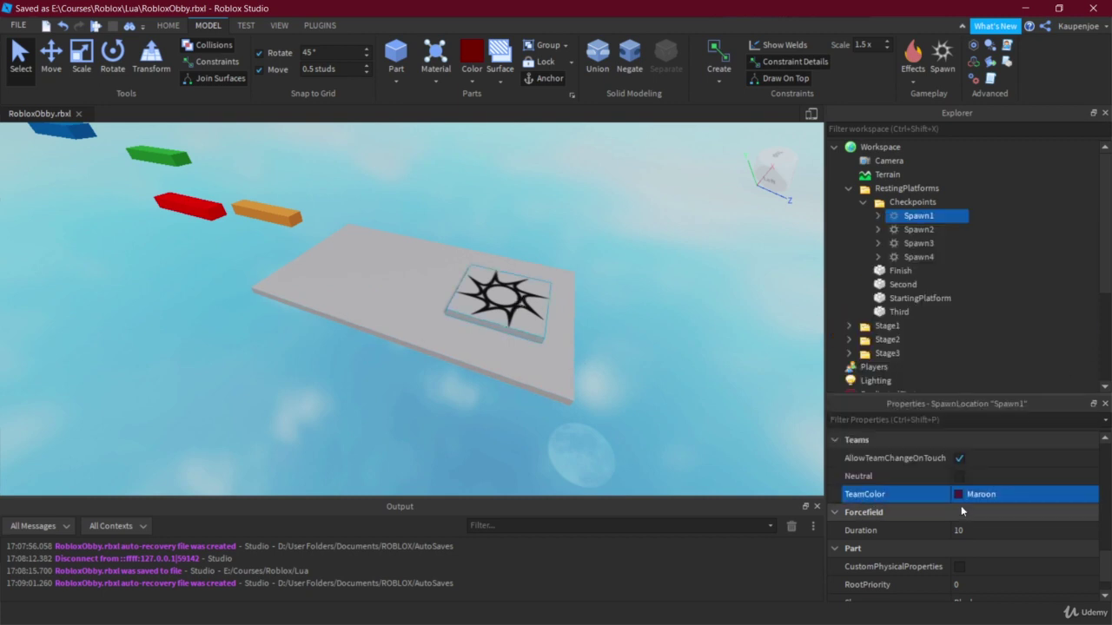
Step: Set Spawn1's BrickColor to the same Maroon as its team colour and save the place file
scroll(961, 502, up, 10)
click(990, 460)
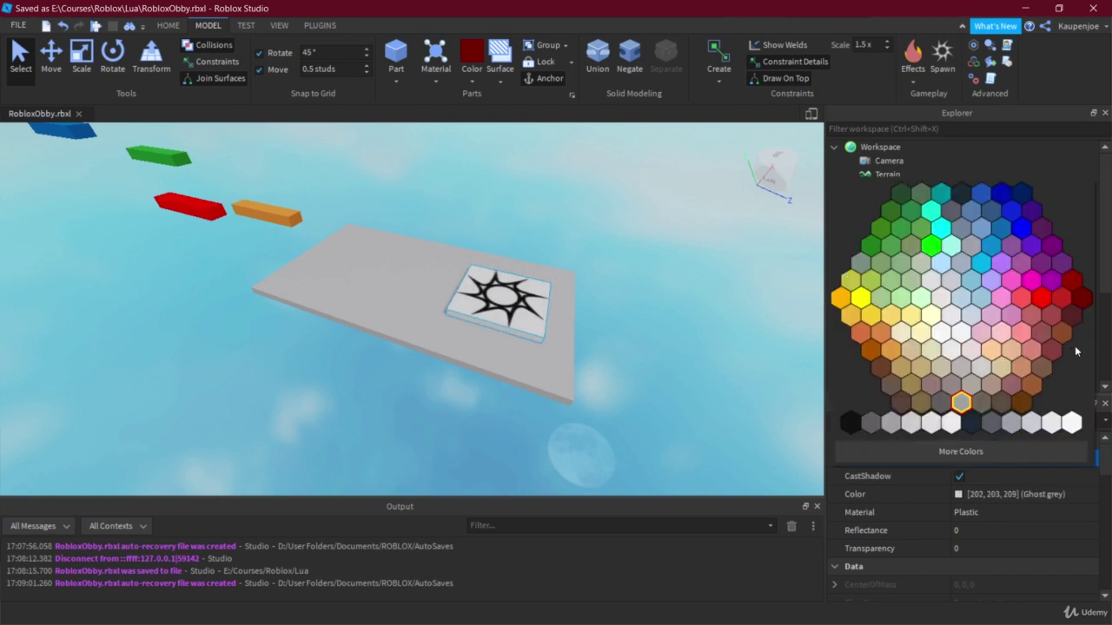
click(1079, 300)
click(543, 304)
click(643, 335)
scroll(643, 336, down, 4)
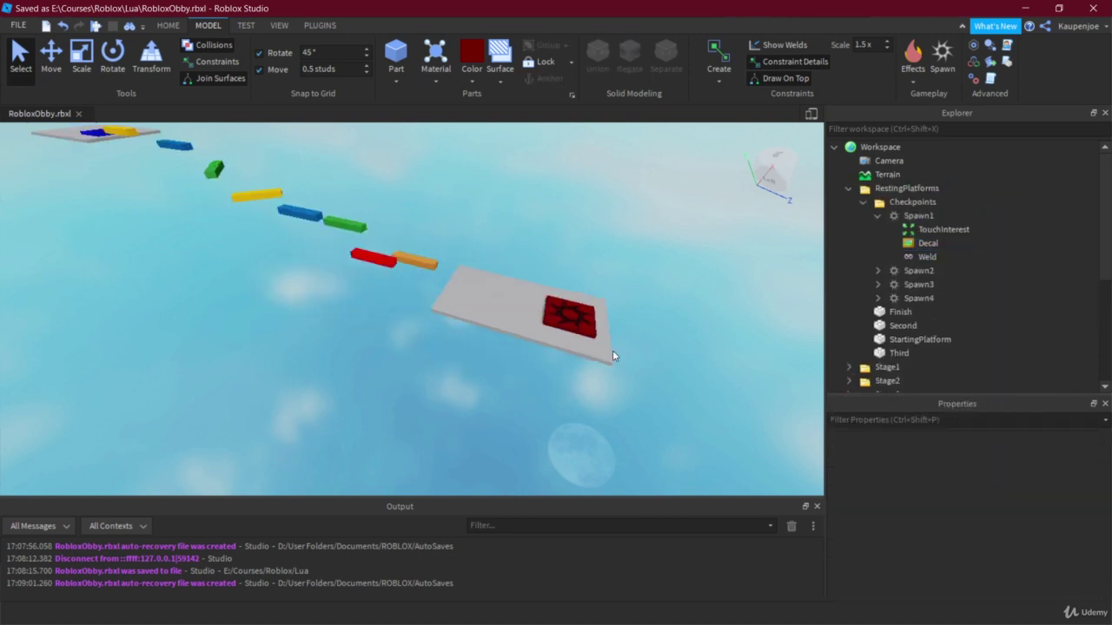
middle_drag(612, 350, 651, 373)
key(ctrl+s)
scroll(582, 358, down, 2)
middle_drag(582, 358, 670, 380)
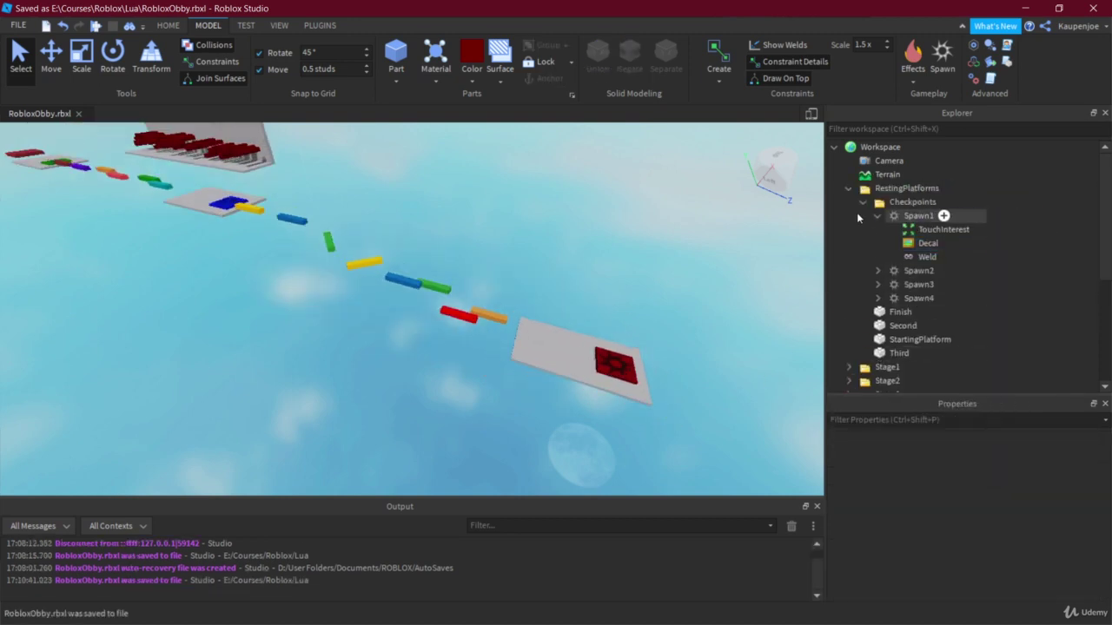
scroll(909, 261, down, 5)
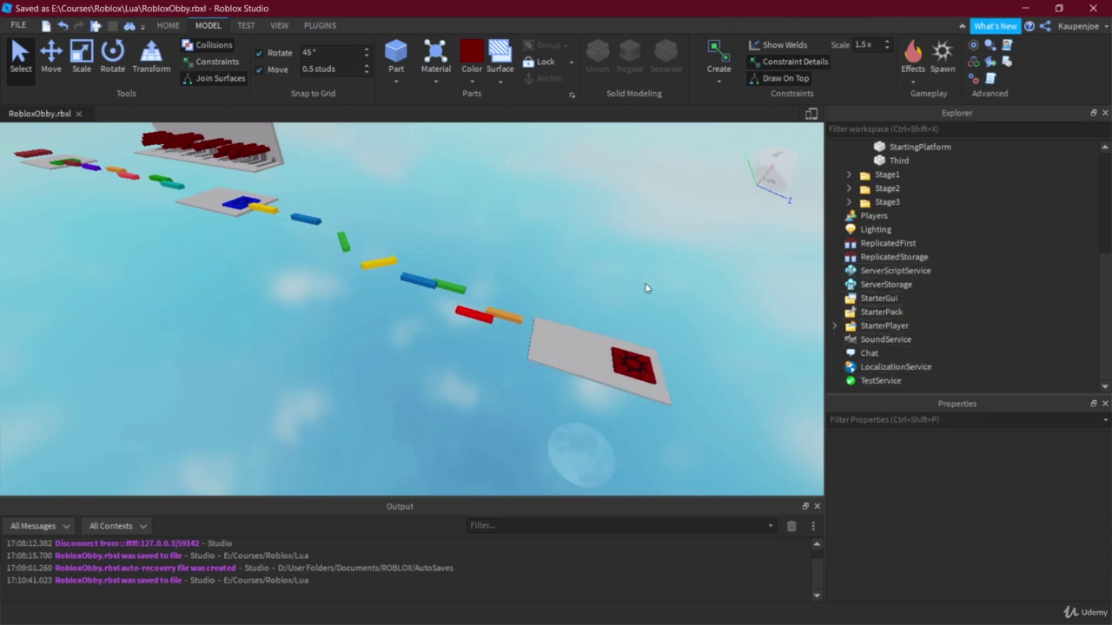
click(636, 376)
click(623, 293)
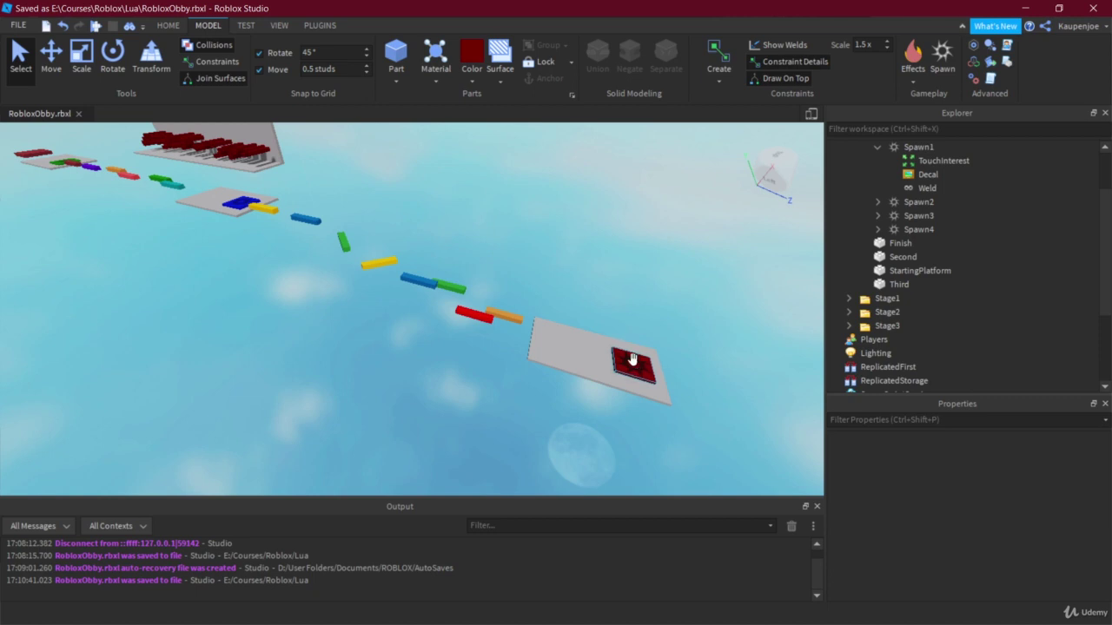
scroll(978, 271, down, 3)
scroll(977, 271, up, 6)
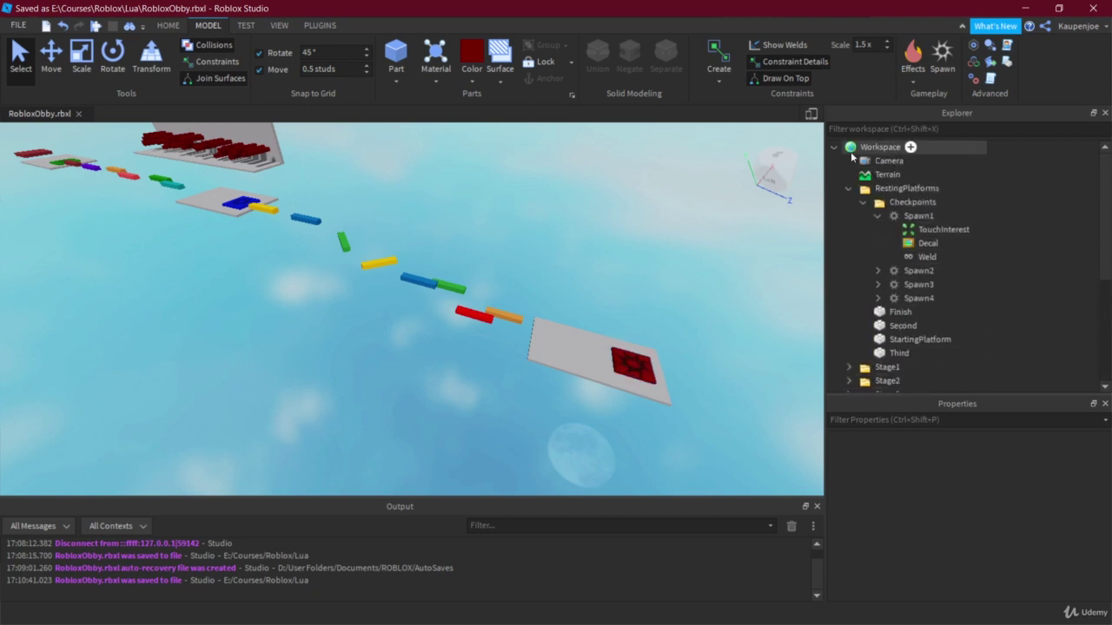
Step: Insert the Teams service into the game
click(873, 147)
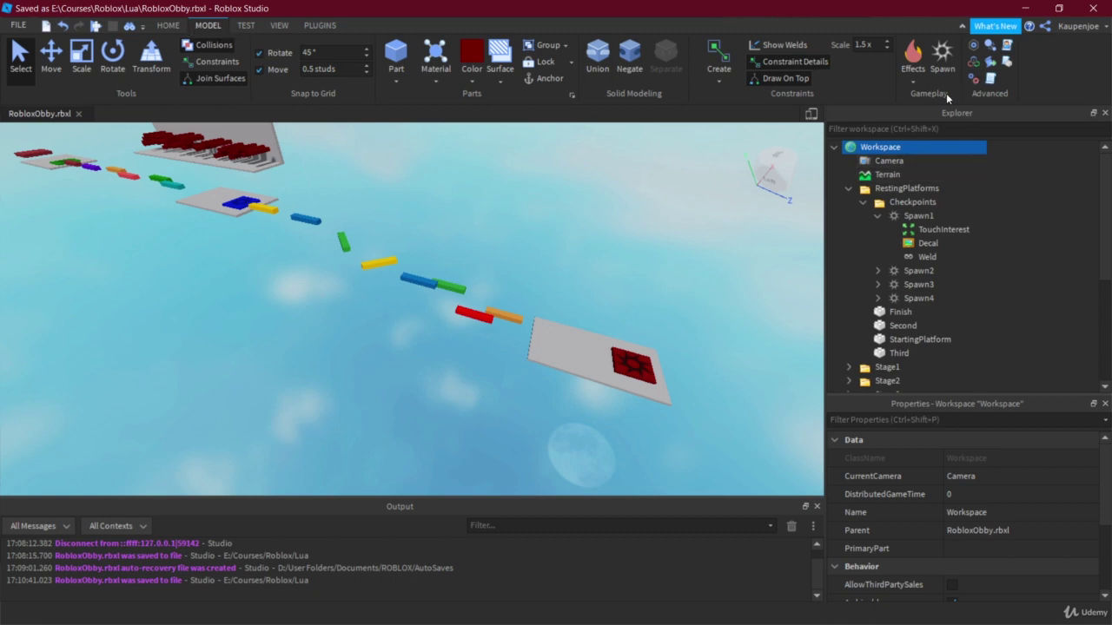
click(972, 80)
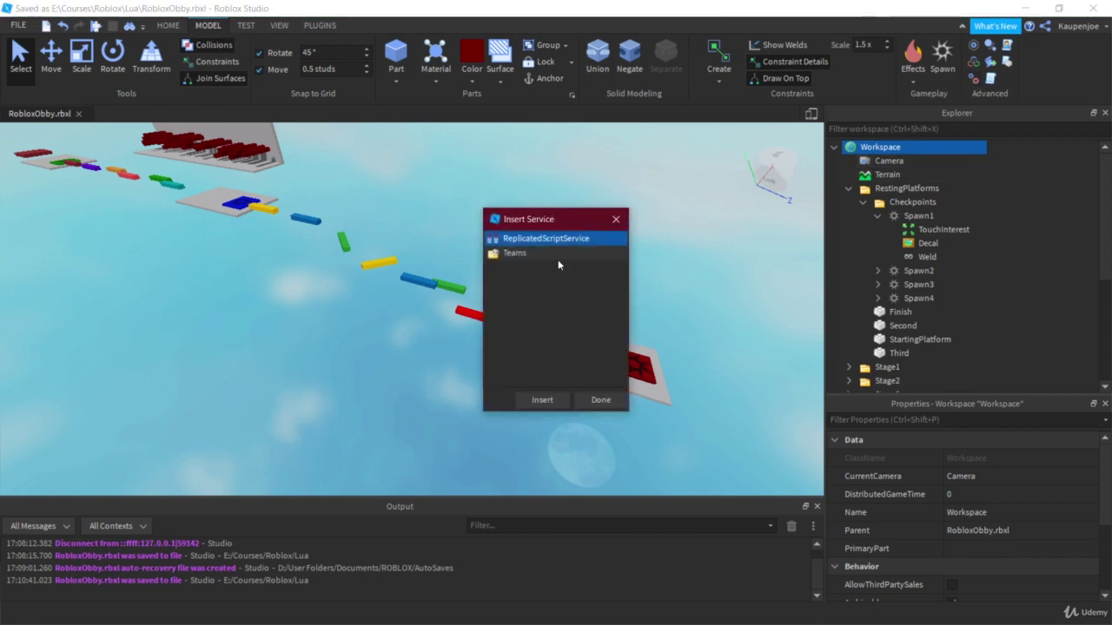
click(515, 254)
click(543, 401)
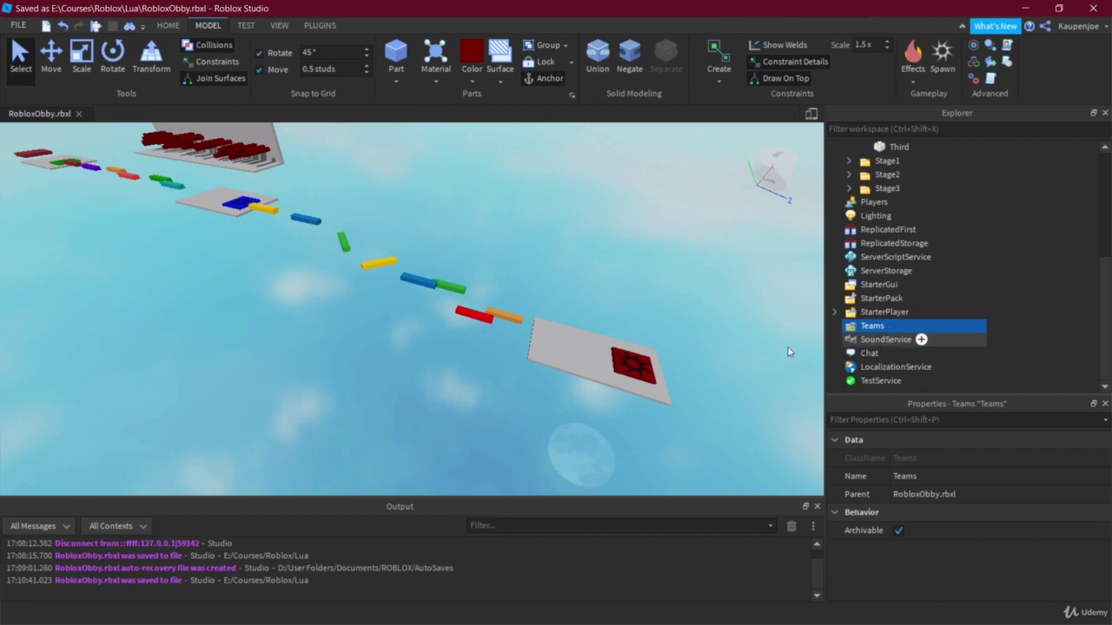
Step: Add a Team object inside Teams and name it Team1
click(893, 323)
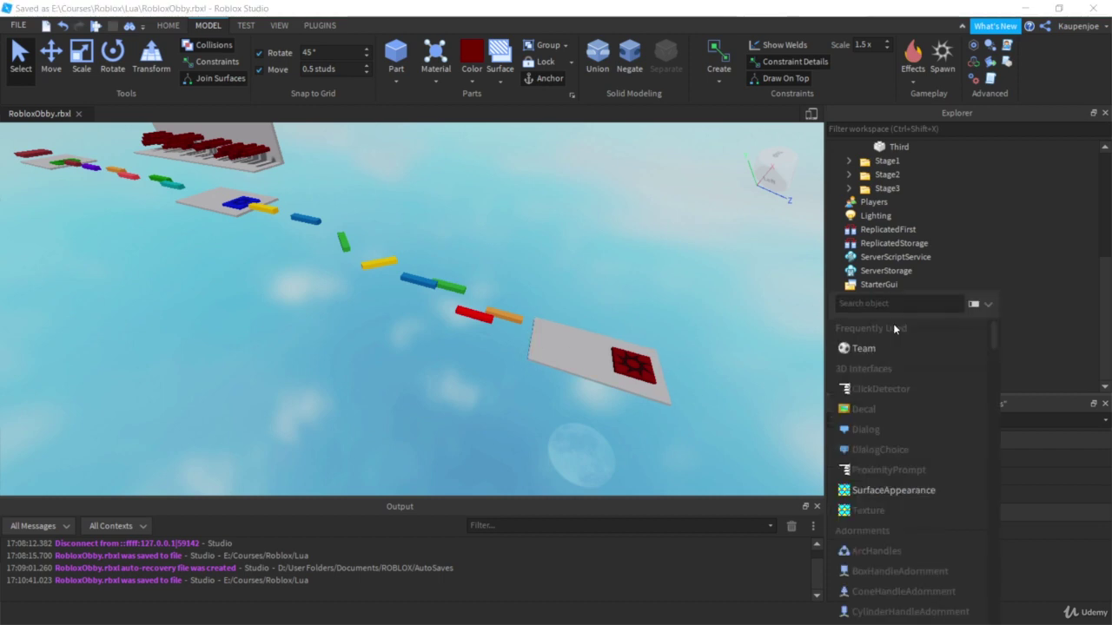
click(891, 351)
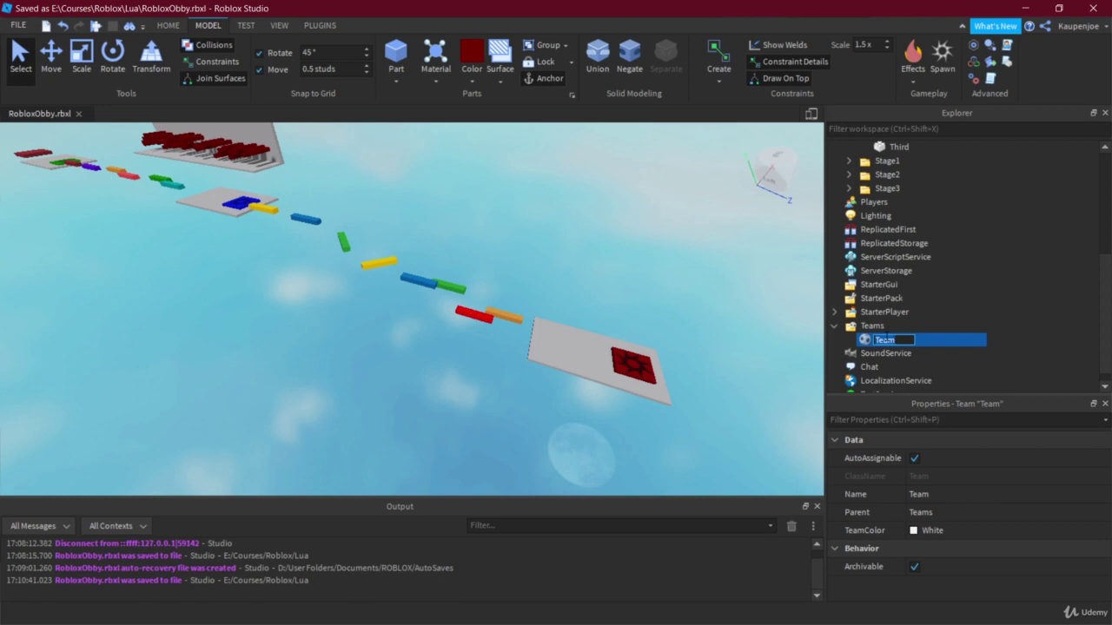
text(Team1)
key(Return)
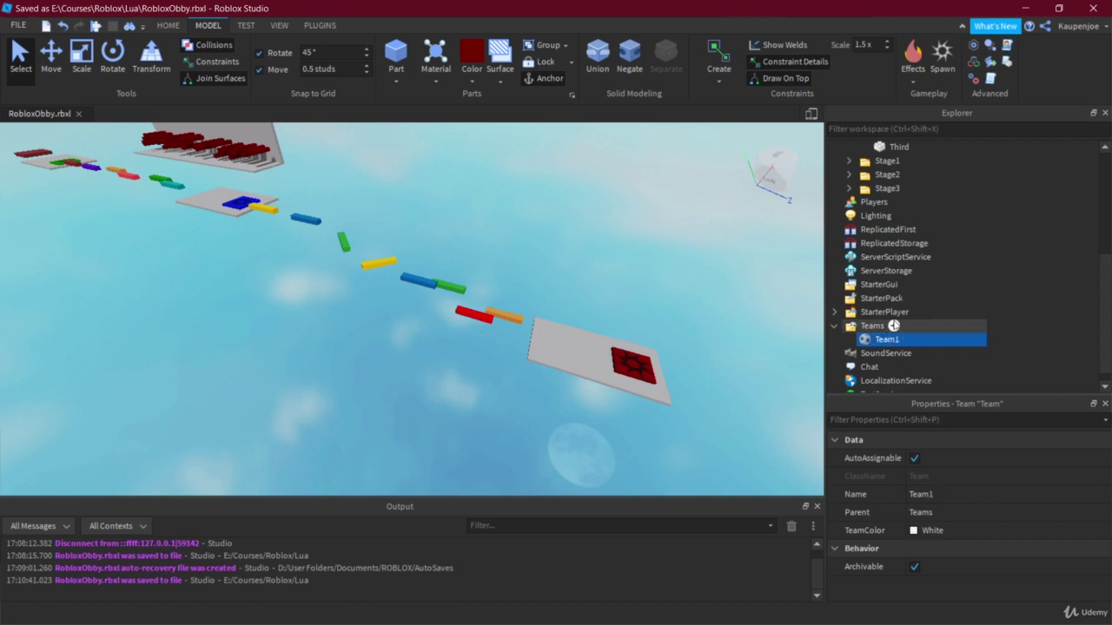
Step: Match Team1's TeamColor to Spawn1 by setting it to Maroon, and save the place file
click(628, 362)
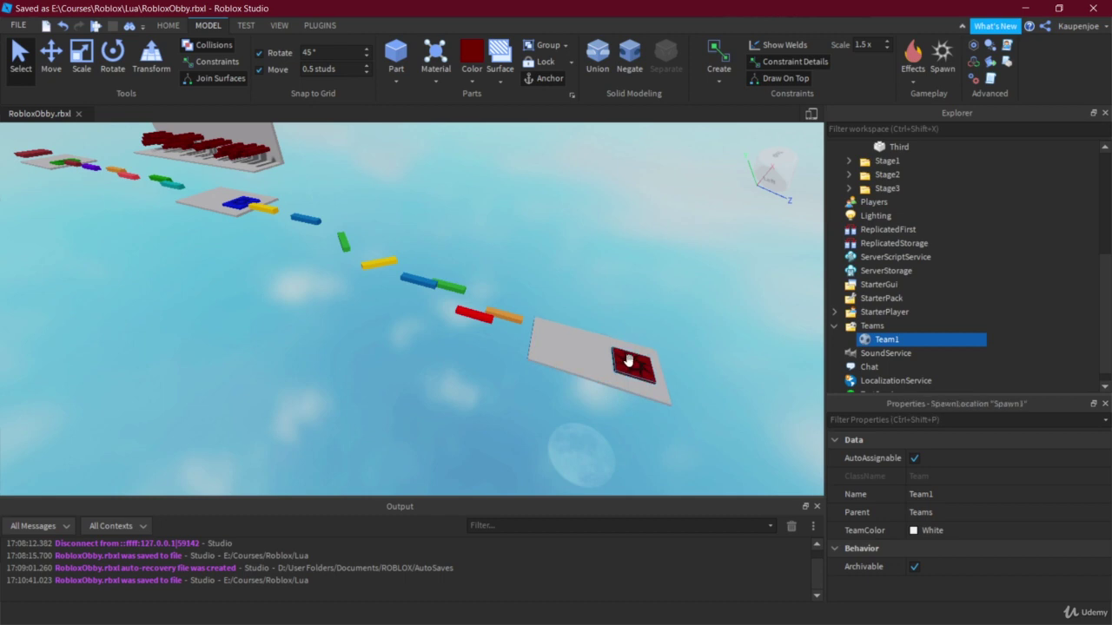
middle_drag(655, 343, 629, 340)
scroll(916, 549, down, 5)
scroll(916, 549, down, 5)
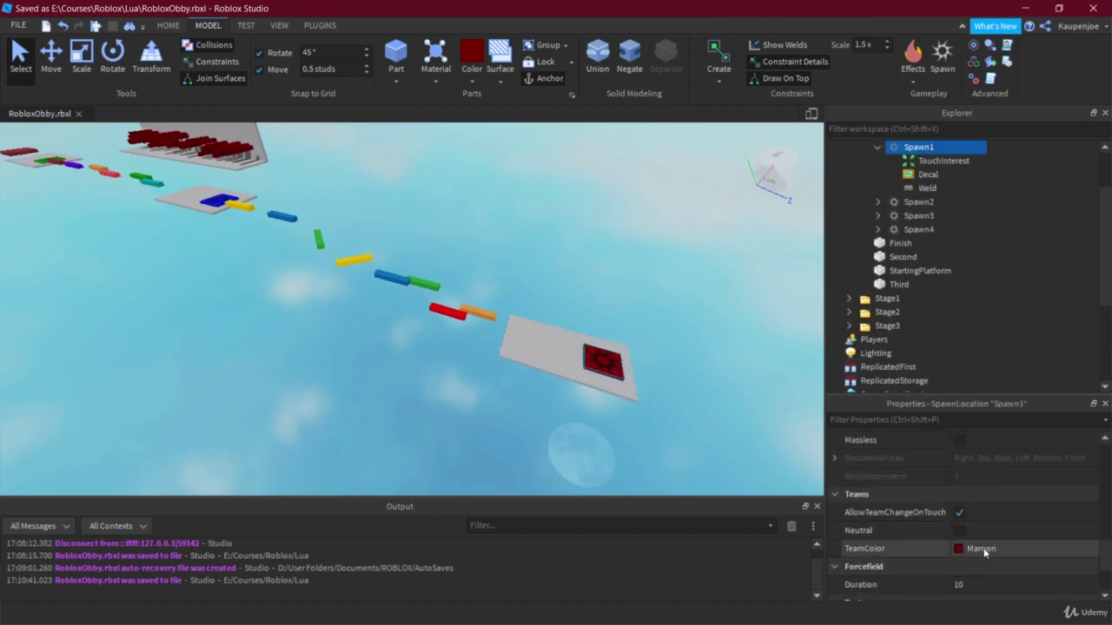
scroll(926, 327, up, 2)
click(877, 219)
scroll(906, 337, down, 3)
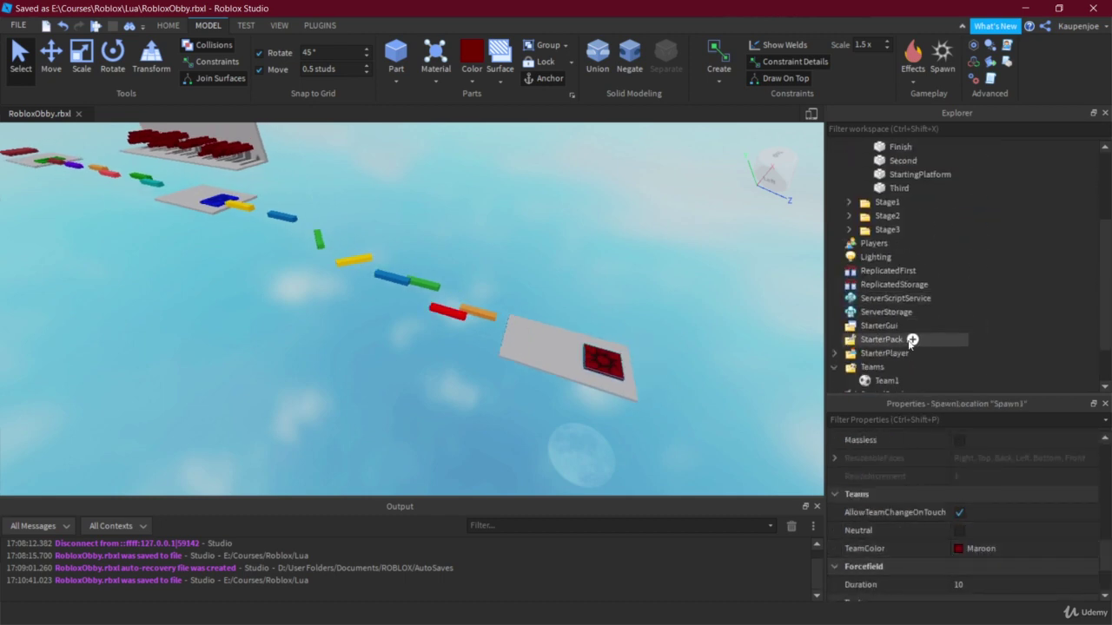
scroll(912, 340, down, 2)
click(909, 324)
click(940, 531)
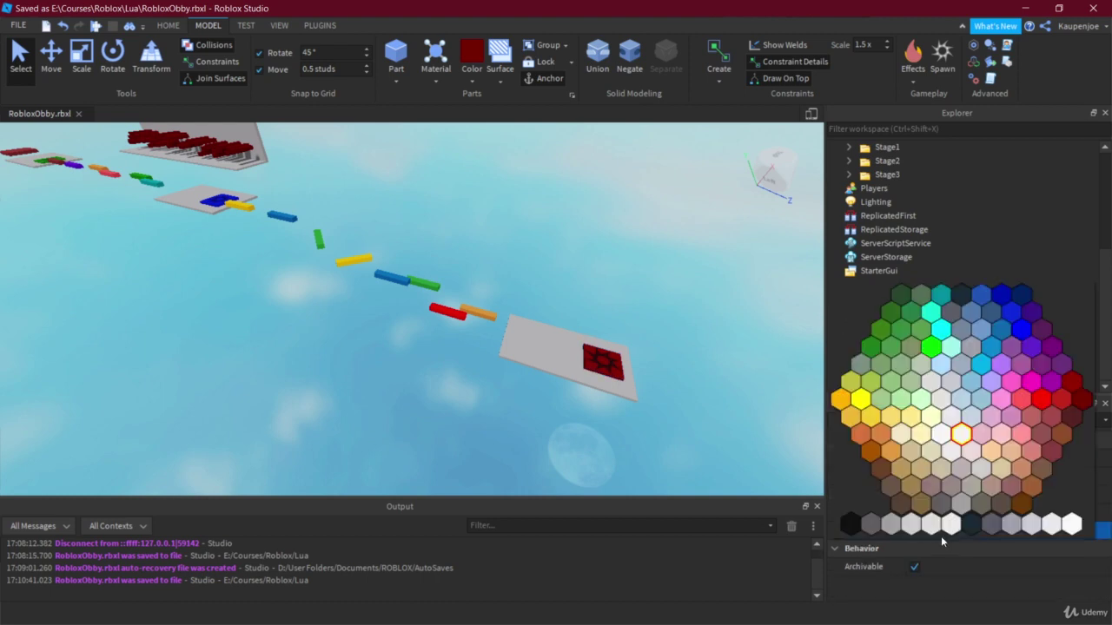
click(1081, 398)
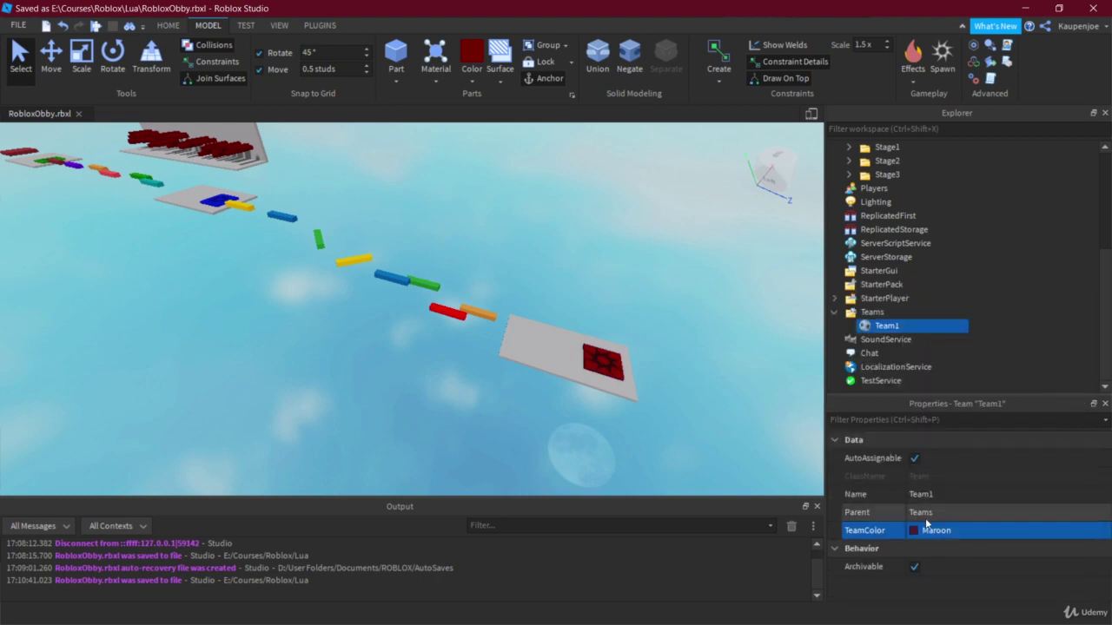
key(ctrl+s)
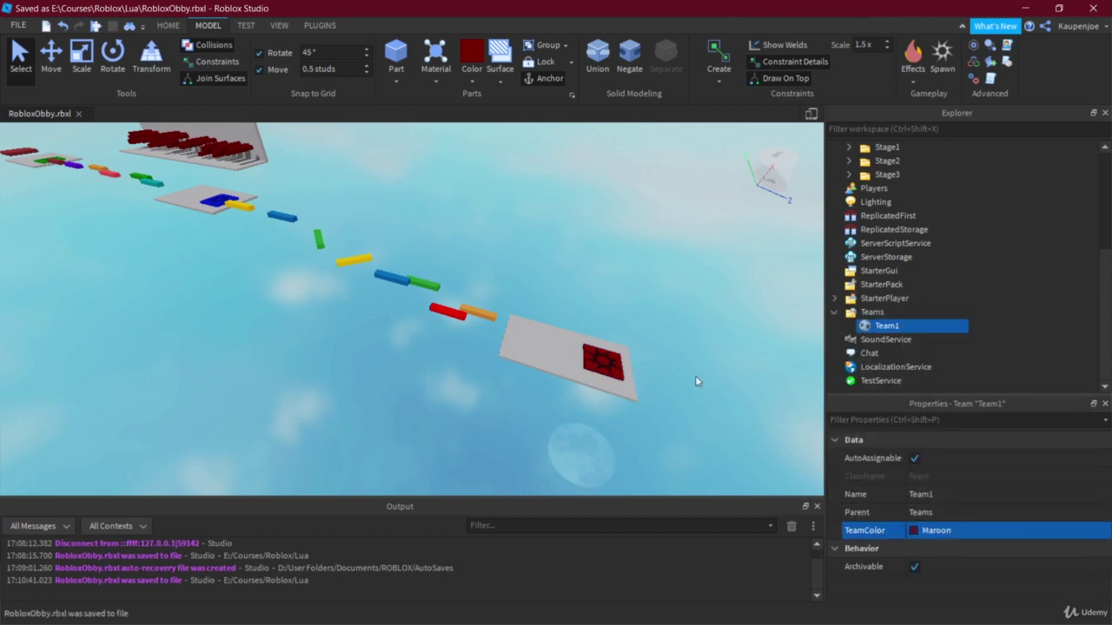
Step: Duplicate Team1 and rename the copy Team2
key(ctrl+d)
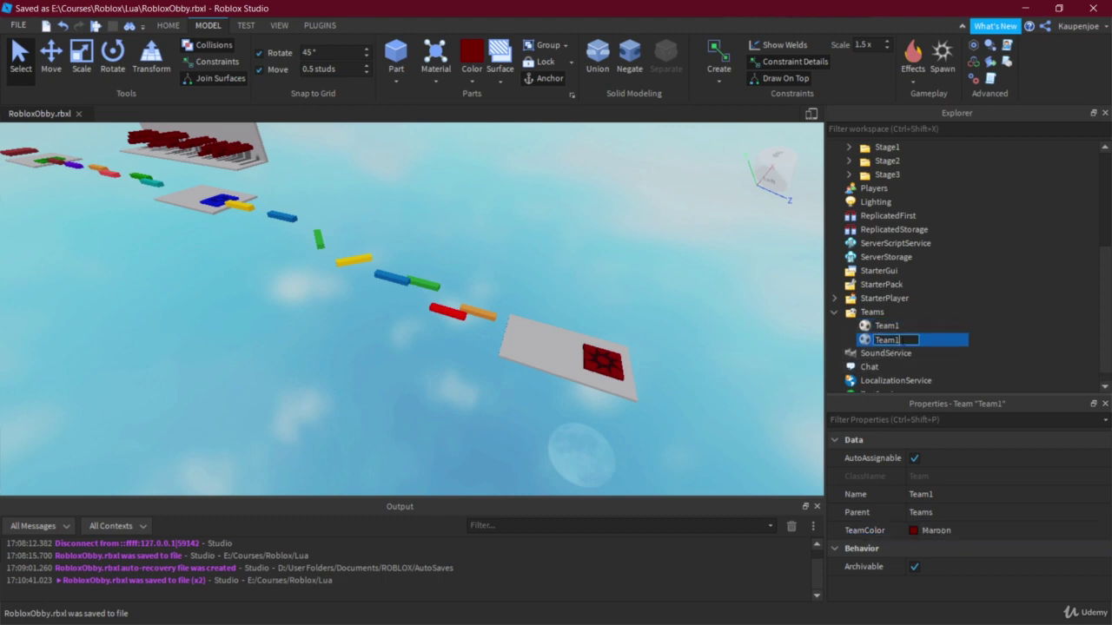
text(2)
key(Return)
Step: Duplicate Team2 and rename the copy Team3
key(ctrl+d)
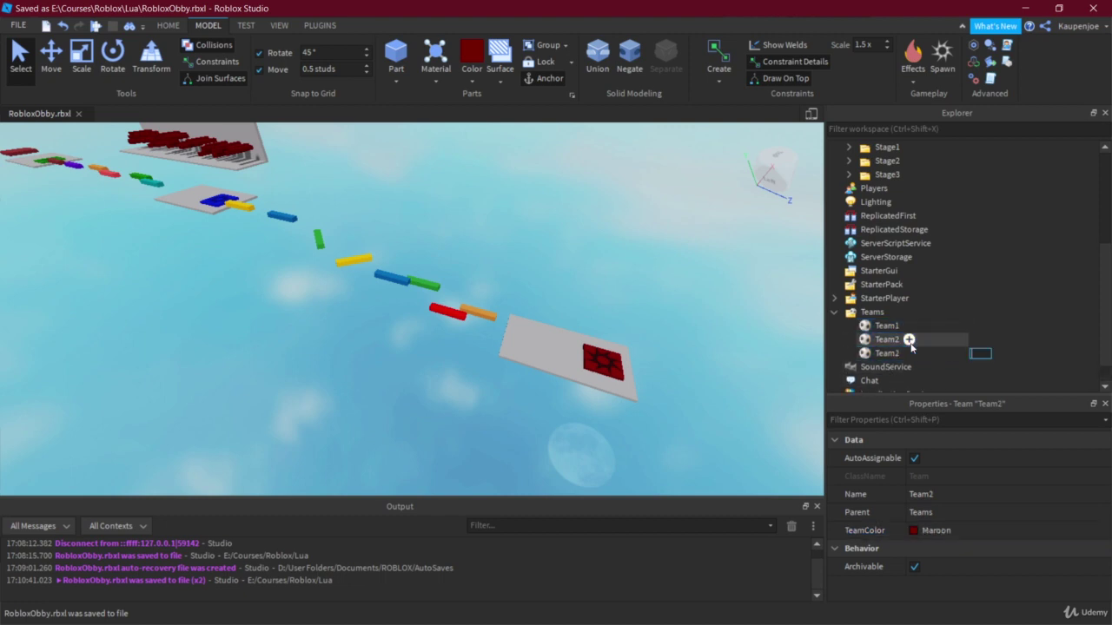
click(911, 353)
click(921, 353)
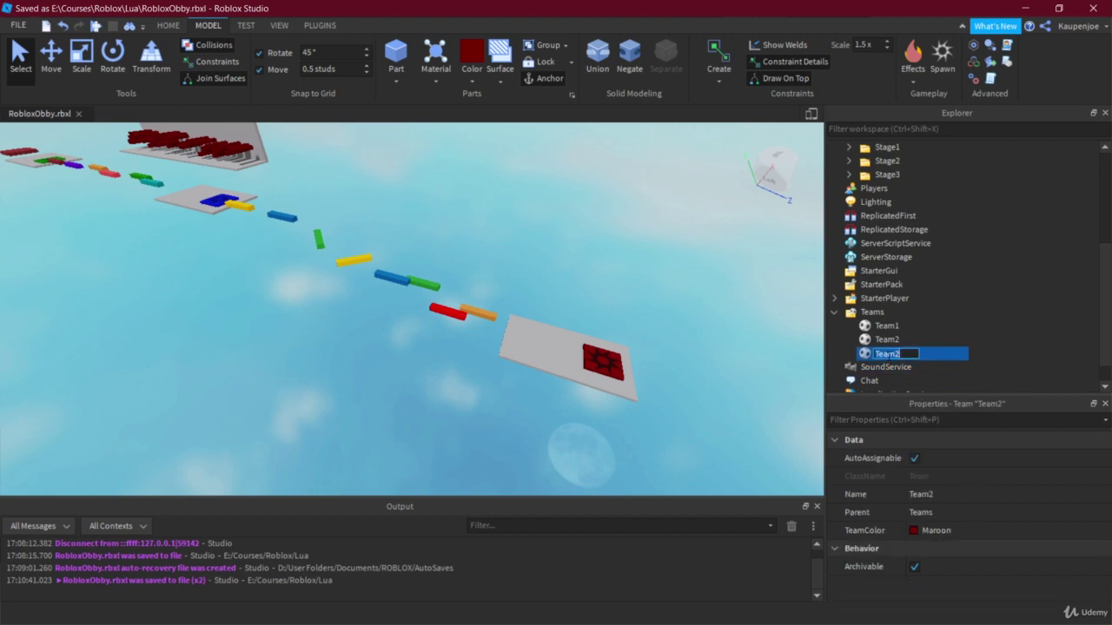
key(BackSpace)
text(3)
key(Return)
Step: Duplicate Team3 and rename the copy Team4
key(ctrl+d)
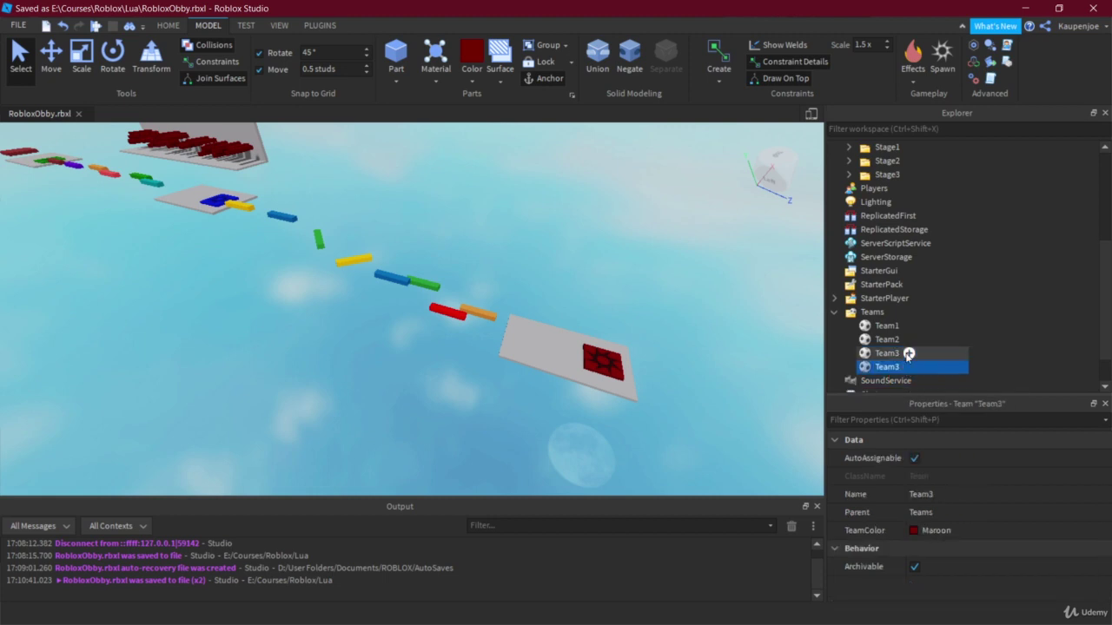
double_click(908, 367)
text(4)
key(Return)
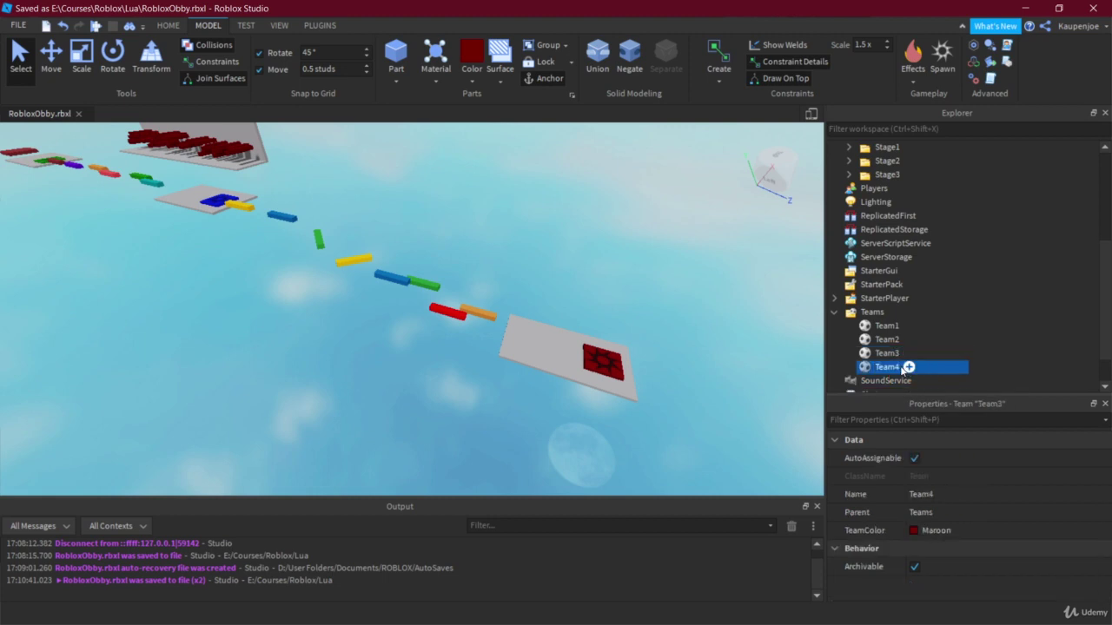
Step: Match Team2's TeamColor to Spawn2 on the second platform by setting it to Lapis
middle_drag(339, 213, 496, 282)
scroll(497, 282, up, 2)
click(363, 268)
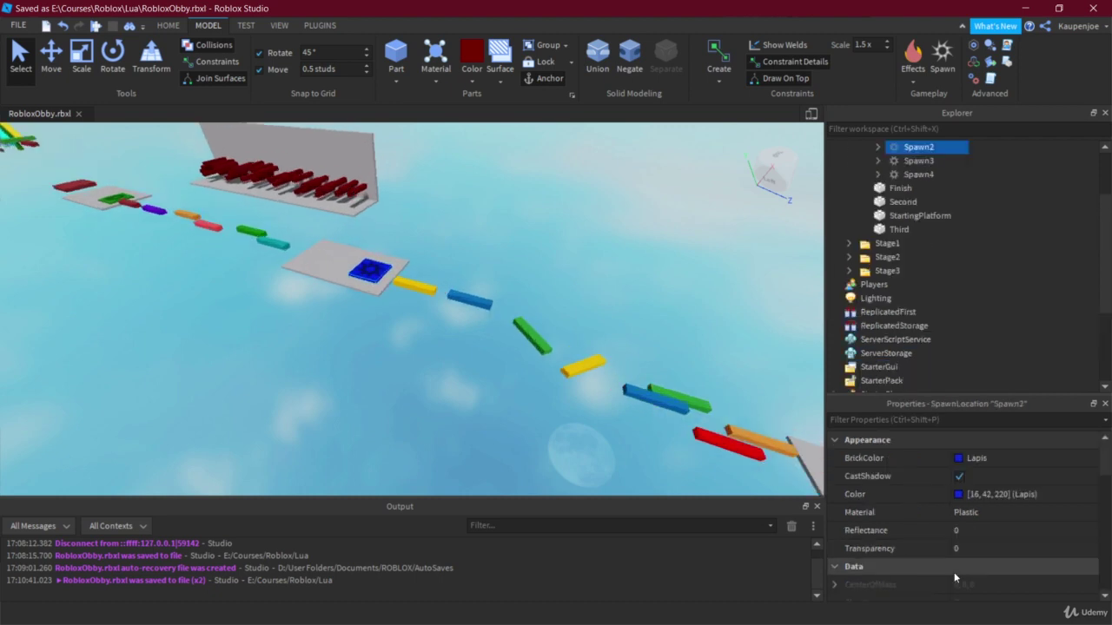
scroll(886, 291, down, 4)
click(887, 297)
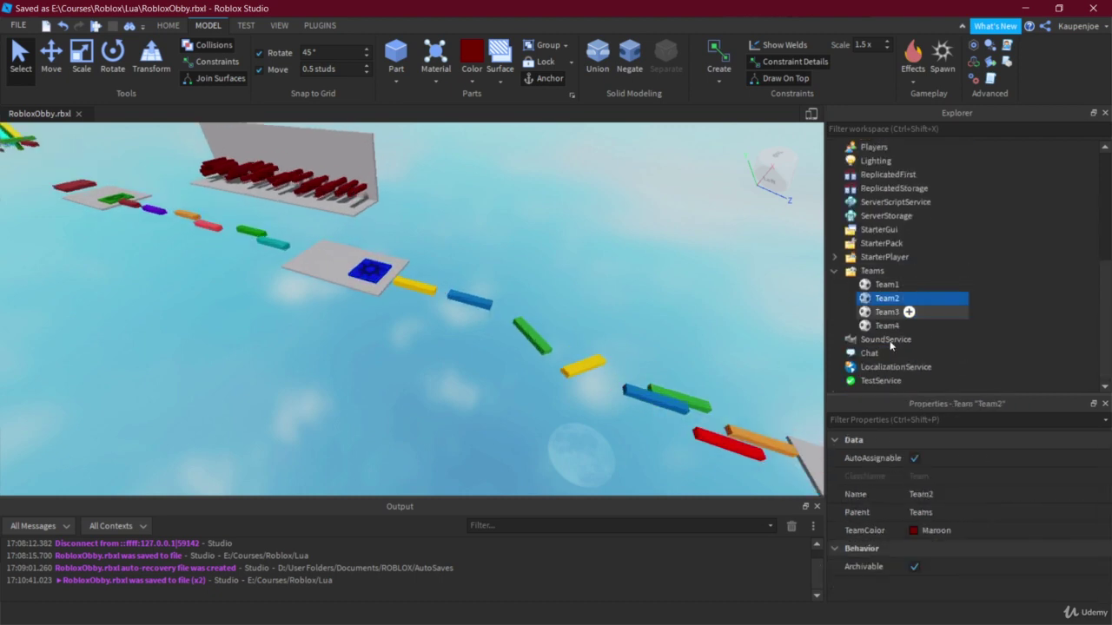
click(941, 532)
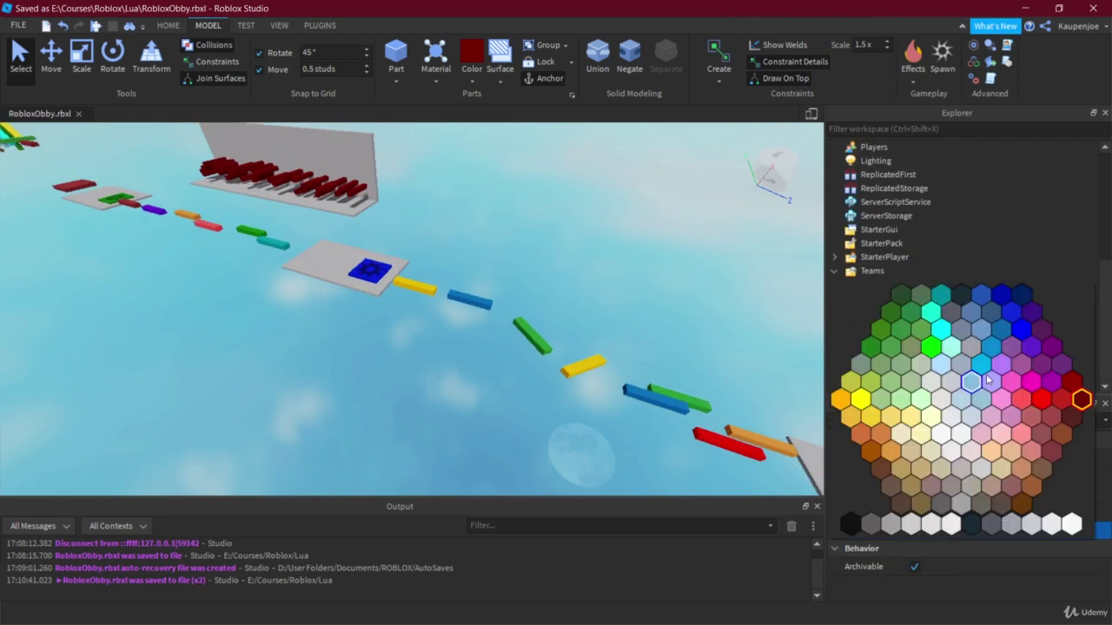
click(1018, 313)
Step: Match Team3's TeamColor to Spawn3 on the third platform by setting it to Forest green
middle_drag(499, 321, 756, 453)
click(324, 310)
scroll(310, 311, up, 2)
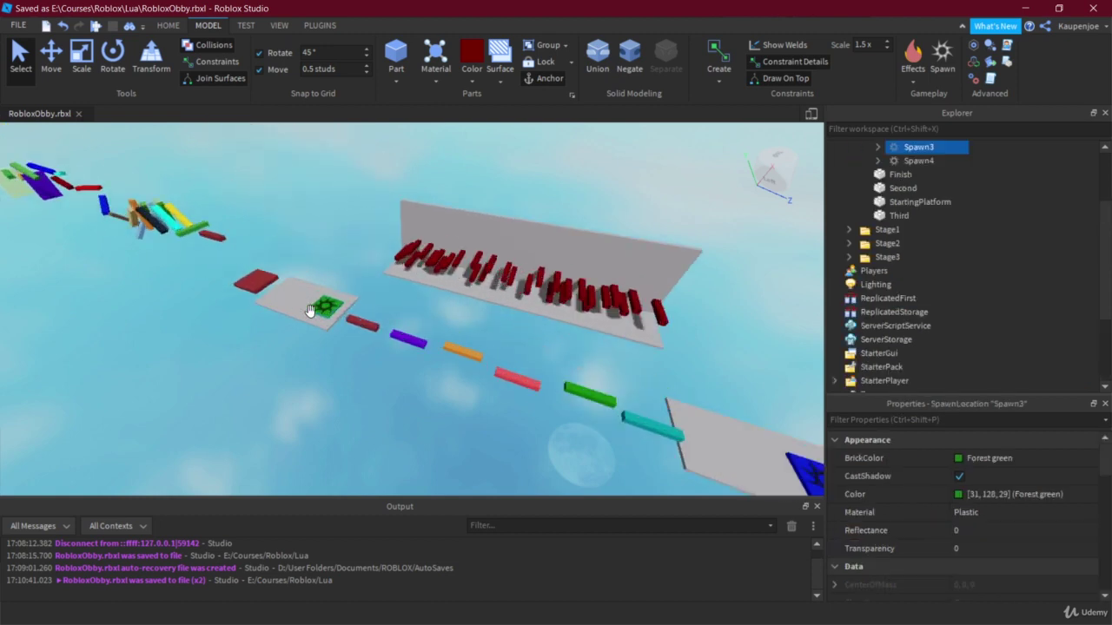
scroll(903, 330, down, 3)
click(895, 313)
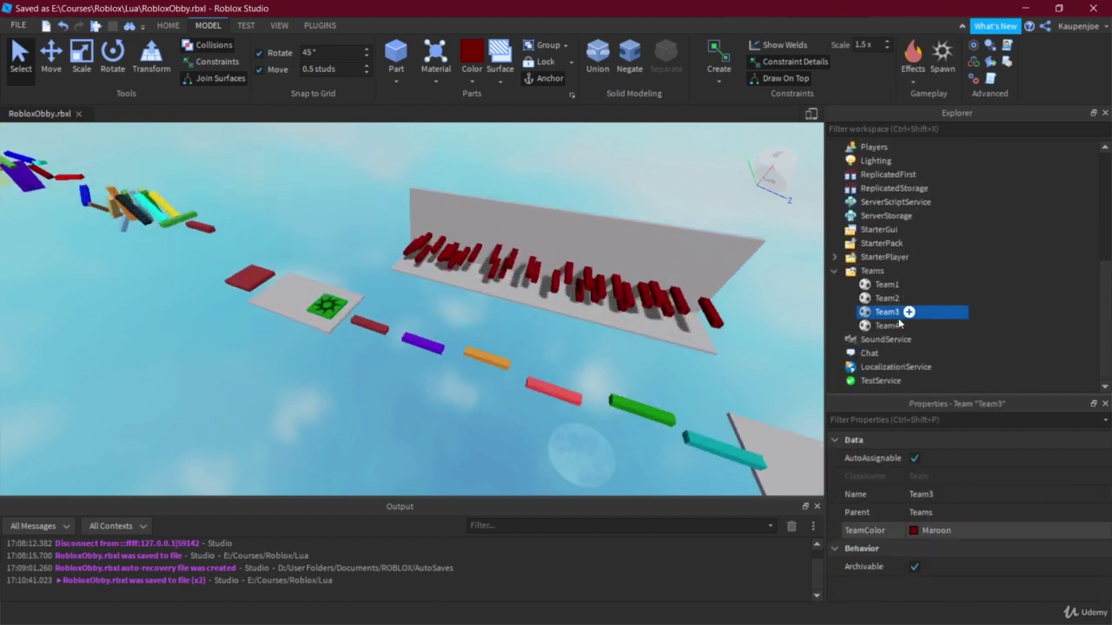
click(942, 530)
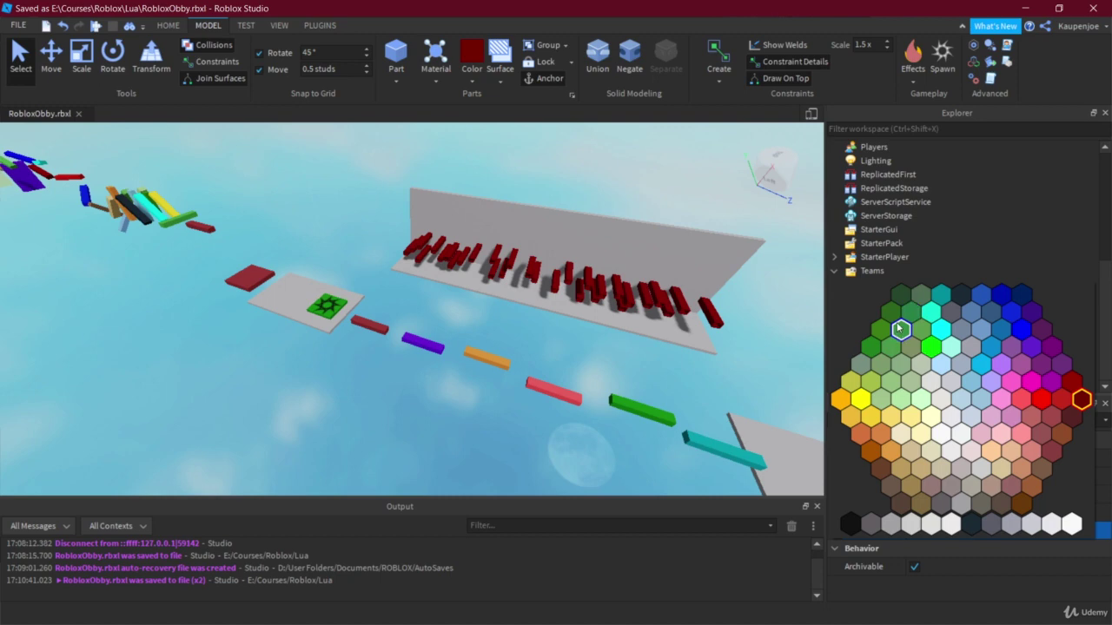
click(872, 348)
Step: Set Team4's TeamColor to Deep orange to match the amber Spawn4 on the finish platform
middle_drag(292, 301, 732, 430)
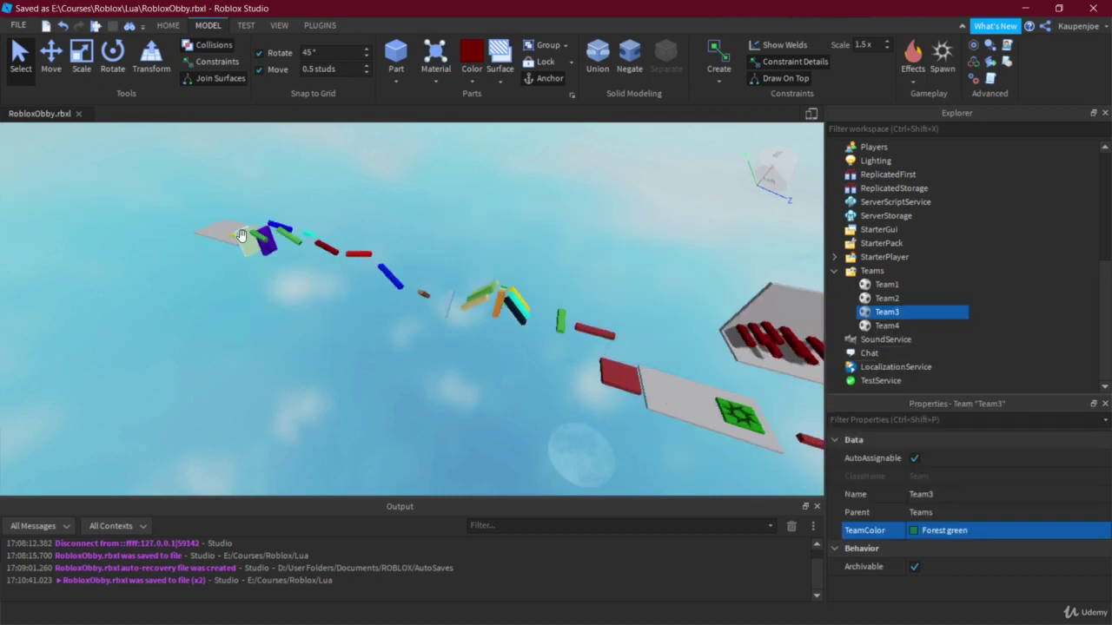
middle_drag(242, 235, 374, 289)
scroll(375, 290, up, 5)
middle_drag(288, 270, 486, 321)
scroll(486, 322, up, 2)
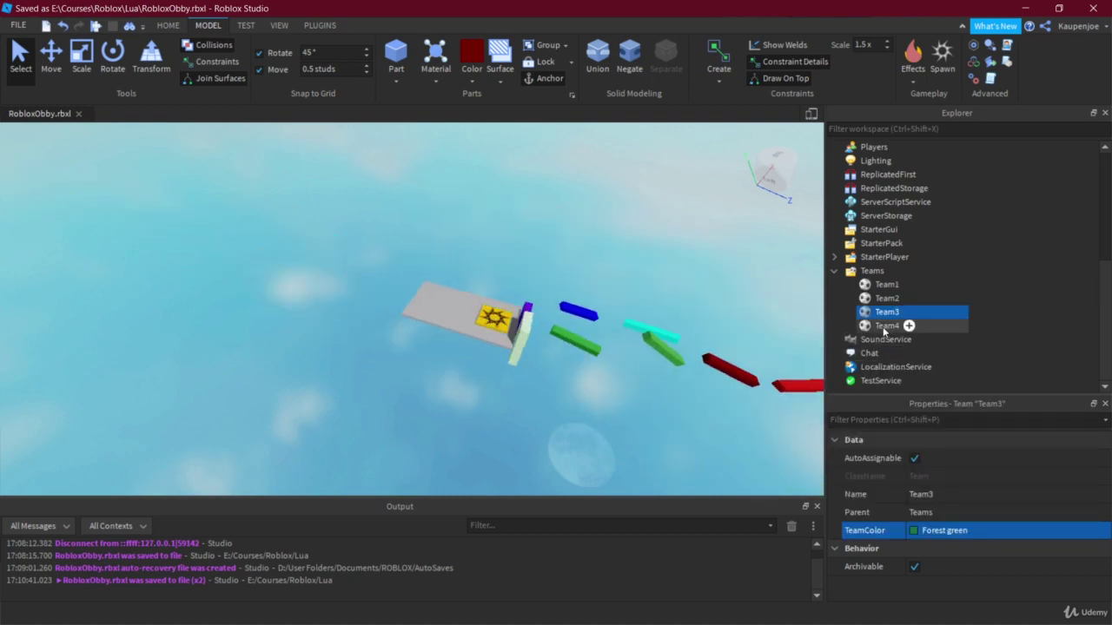
click(884, 326)
click(943, 529)
click(989, 508)
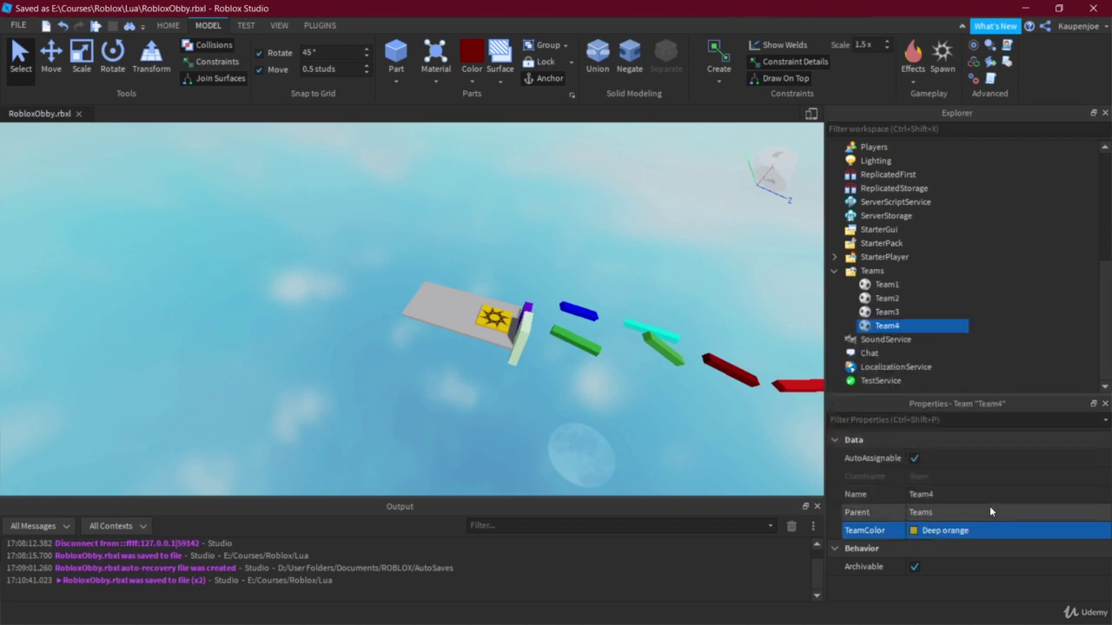
Step: Save the place and check Spawn4's properties against the colour set for Team4
key(ctrl+s)
click(494, 318)
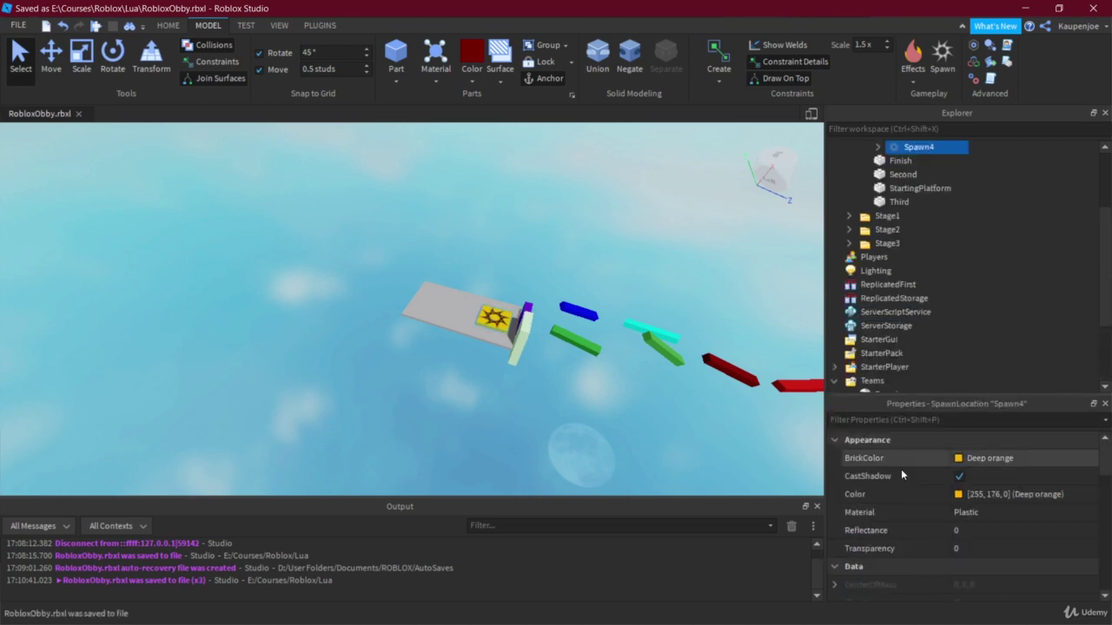
click(636, 451)
right_drag(635, 446, 725, 422)
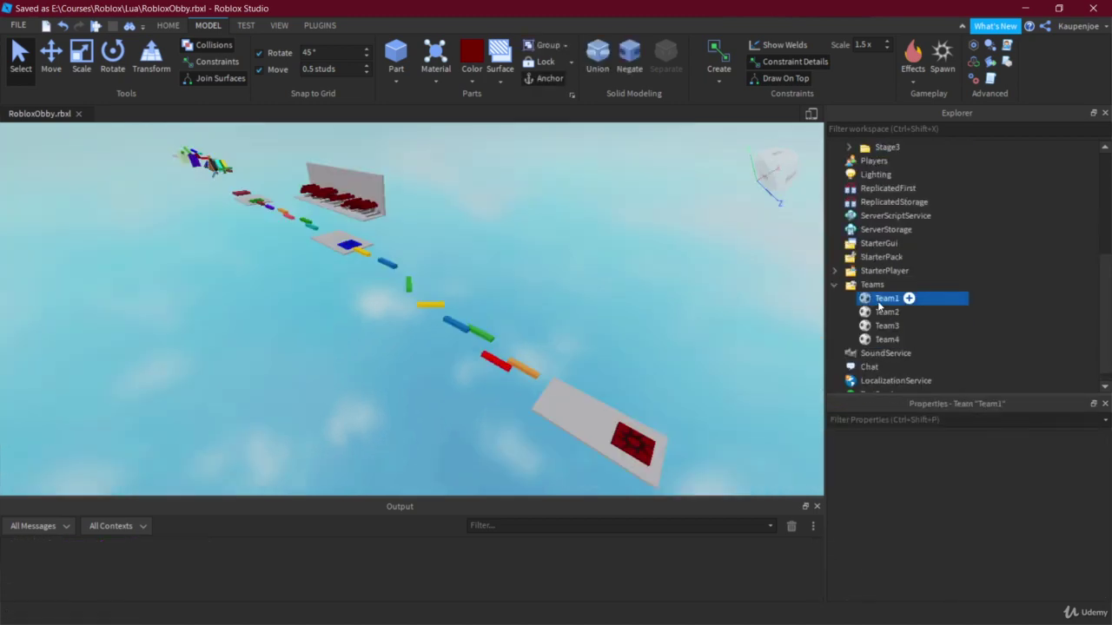
Step: Turn off AutoAssignable for Team1 through Team4 together and save the place
shift+click(883, 339)
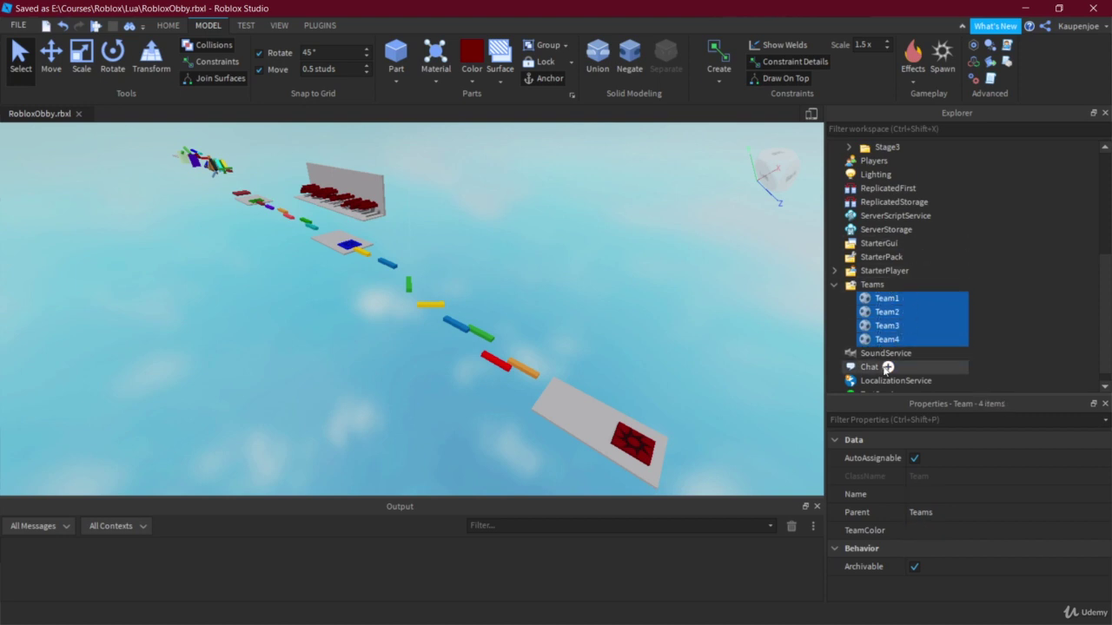
click(914, 459)
click(719, 279)
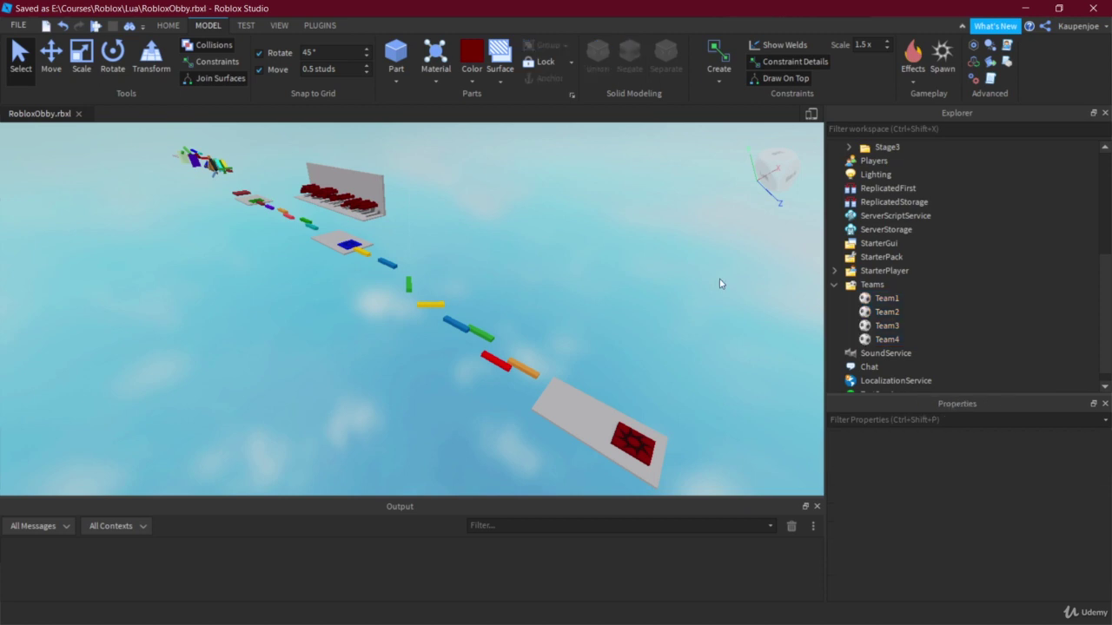
key(ctrl+s)
Step: Review the properties of Team1, Team3 and Team2 without renaming any team
click(870, 299)
click(873, 326)
click(874, 312)
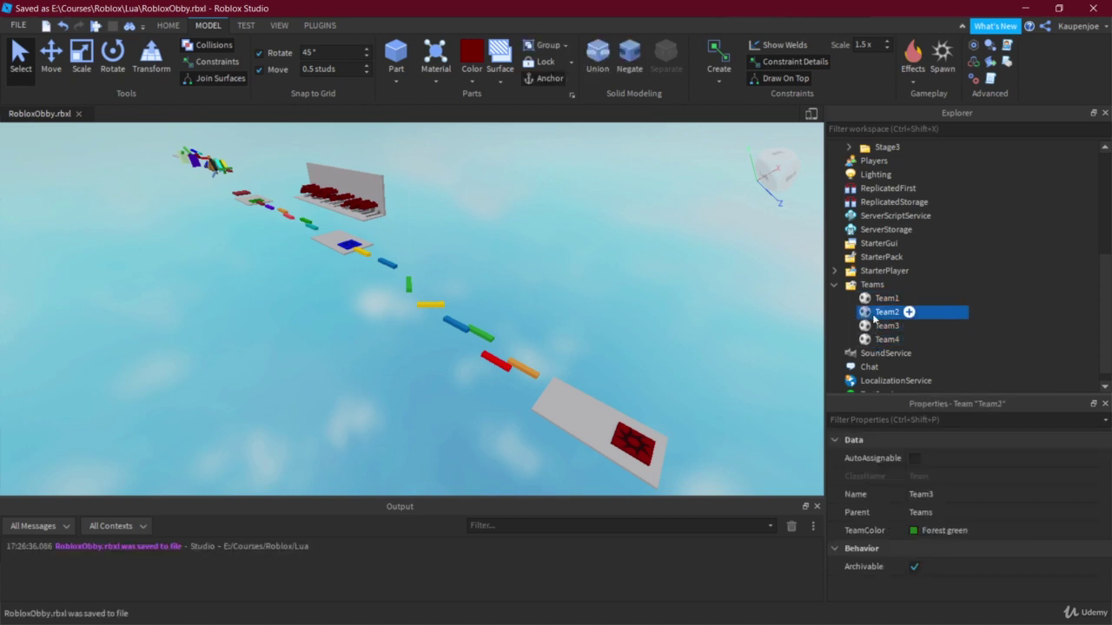
key(F2)
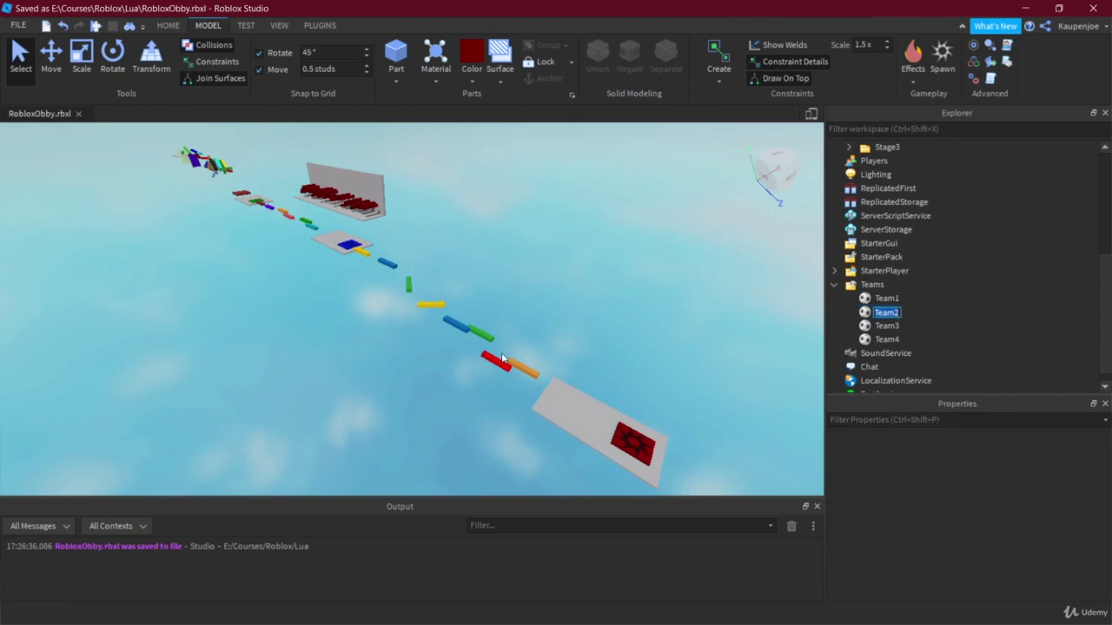
key(Escape)
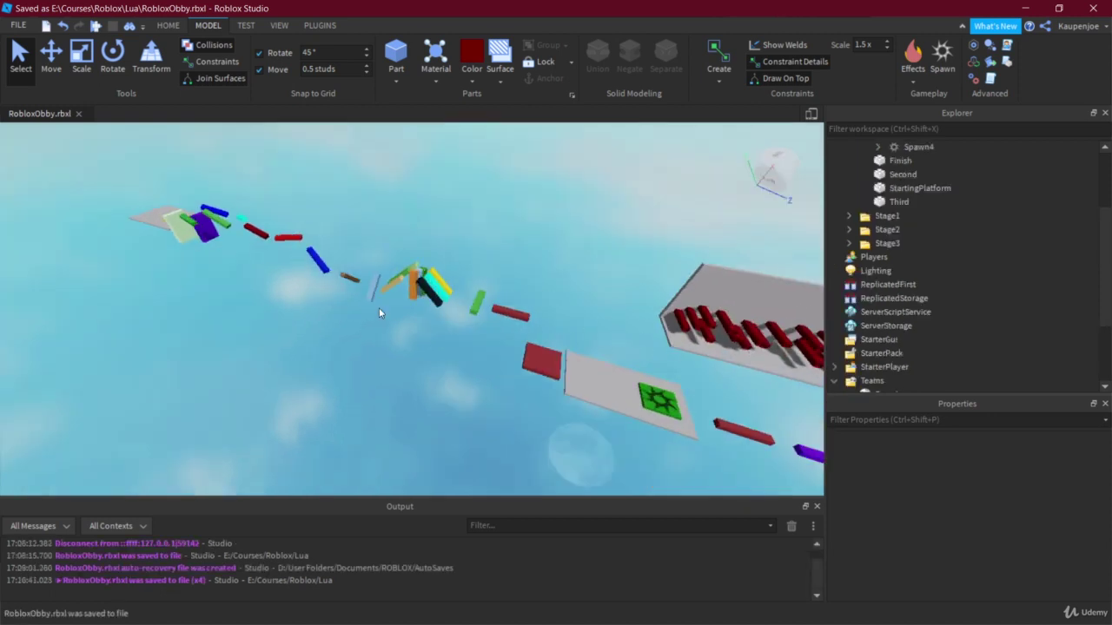
Step: Start a playtest and try to jump the character from the red spawn across the first stage's bars
right_drag(378, 307, 406, 309)
middle_drag(408, 304, 468, 336)
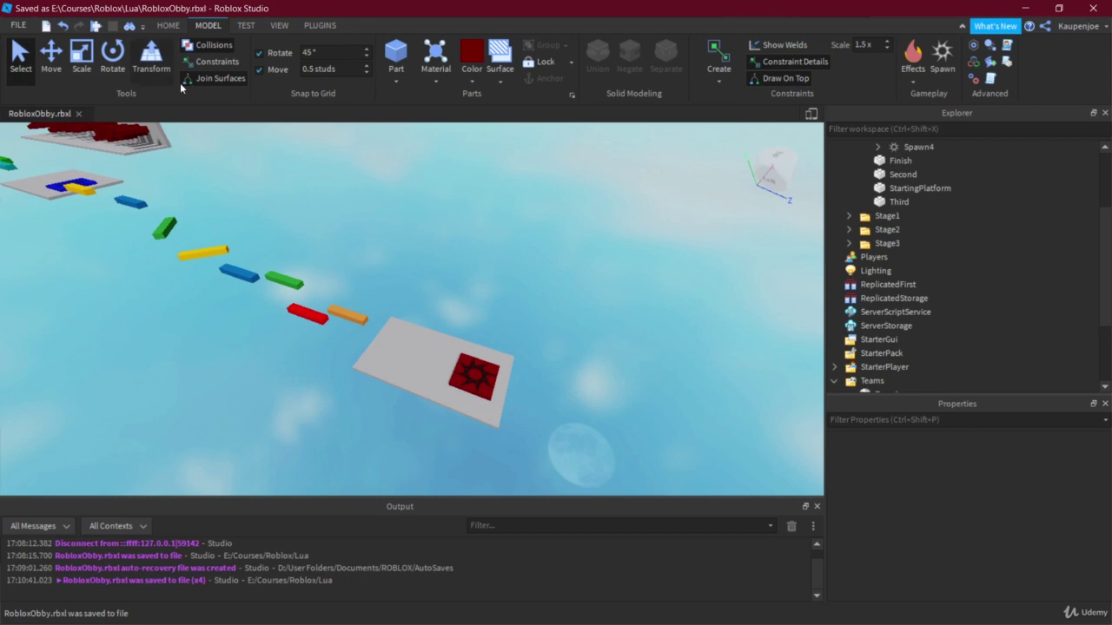
click(97, 26)
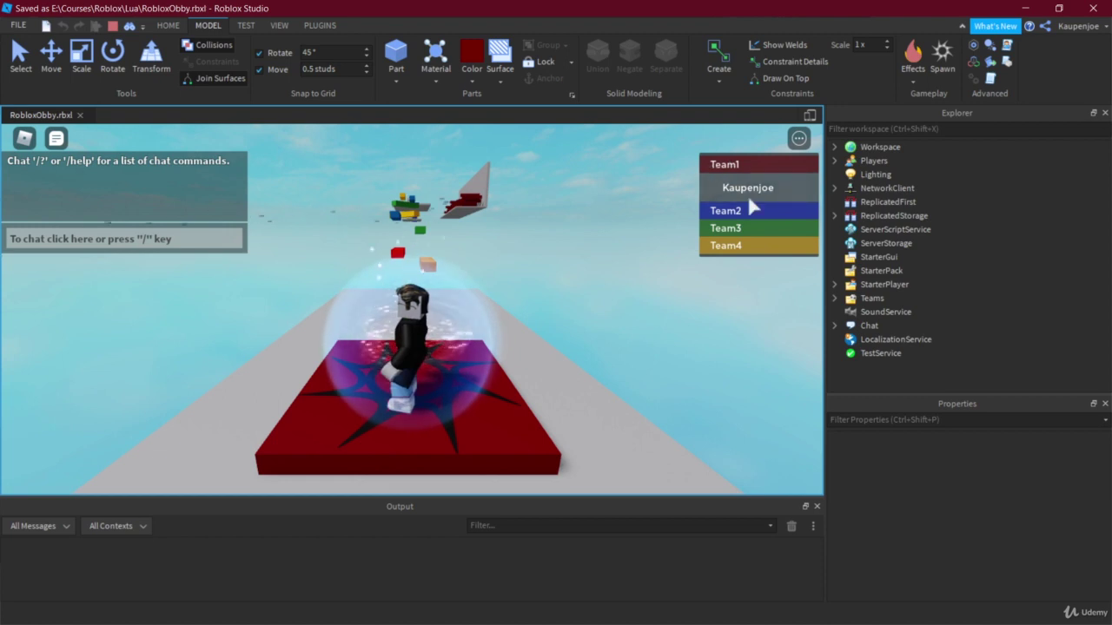
key(w)
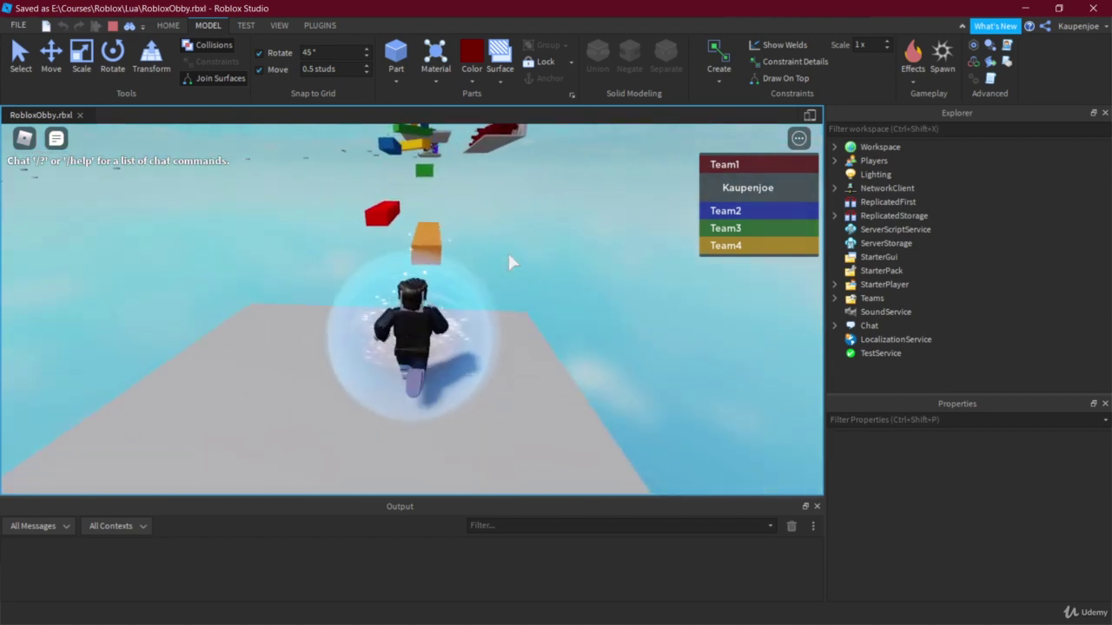
key(w)
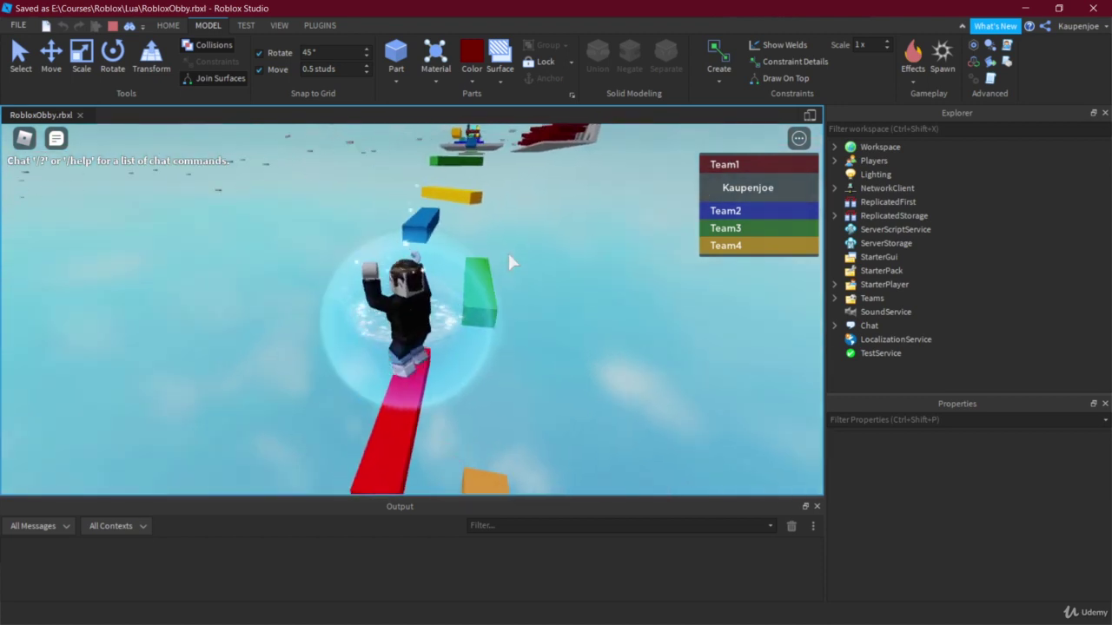
right_drag(509, 255, 530, 282)
key(w)
key(space)
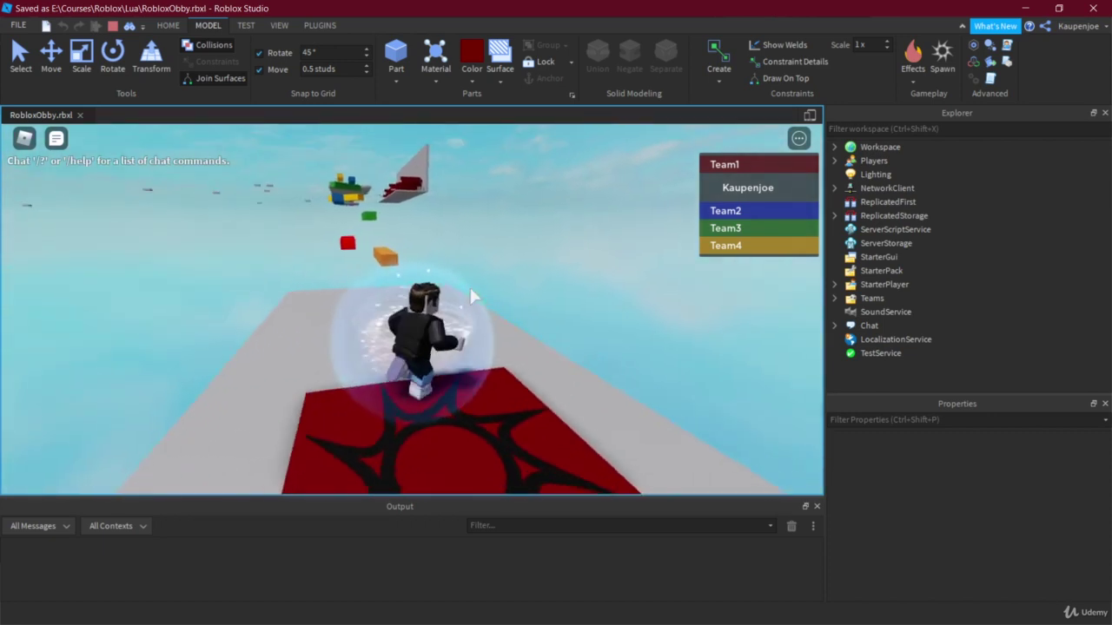
Step: Run the first stage again, jumping bar to bar until the character crosses the blue checkpoint on the second platform
key(w)
key(space)
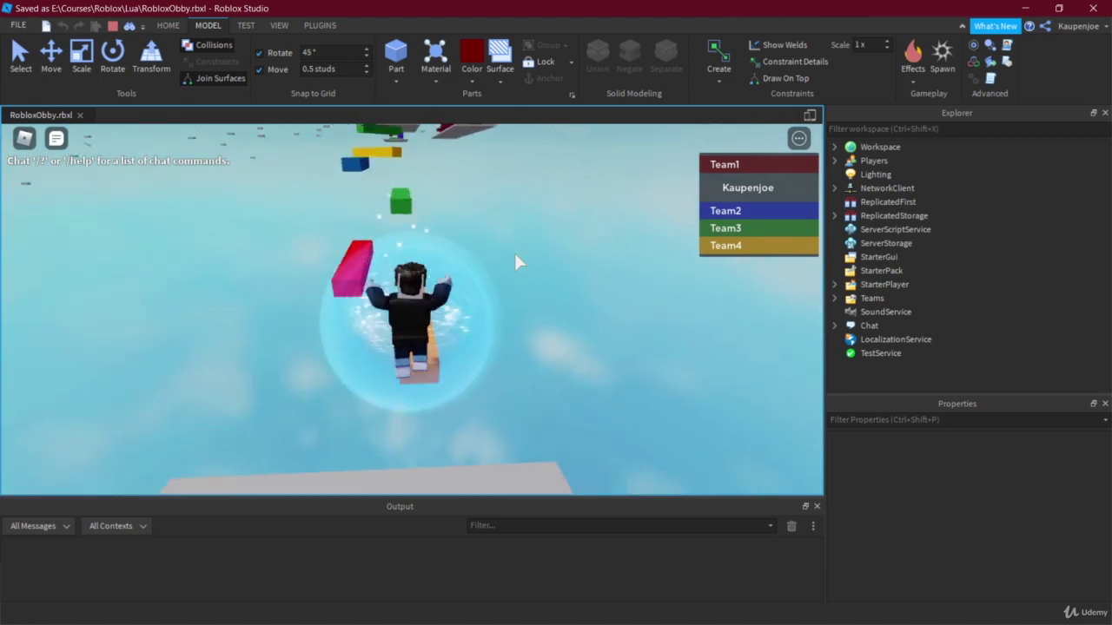
key(space)
key(space)
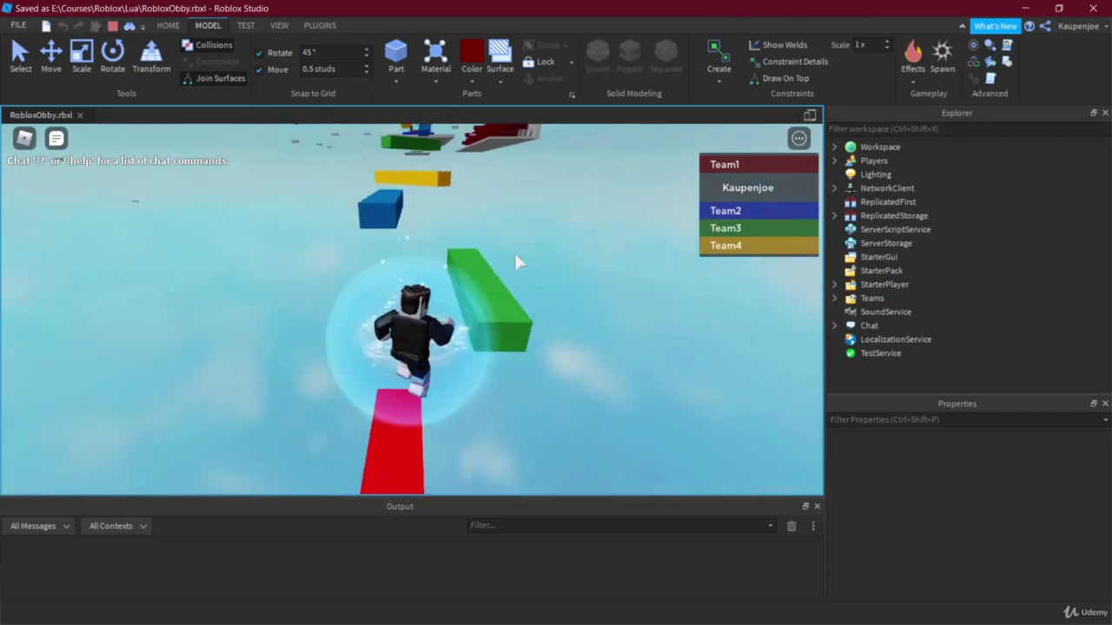
key(space)
key(space)
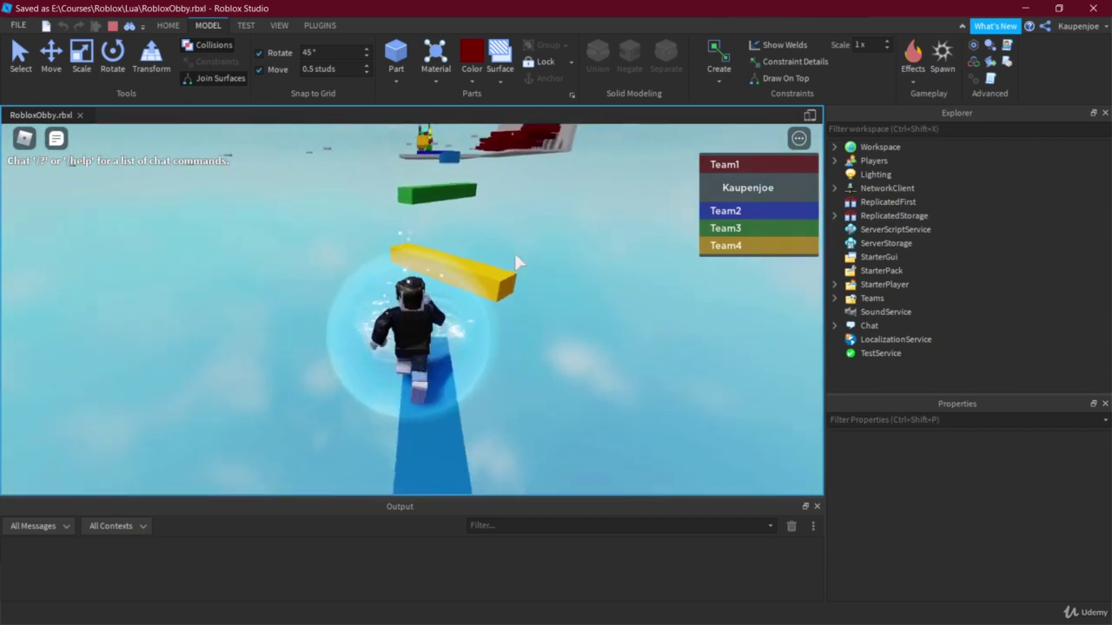
key(space)
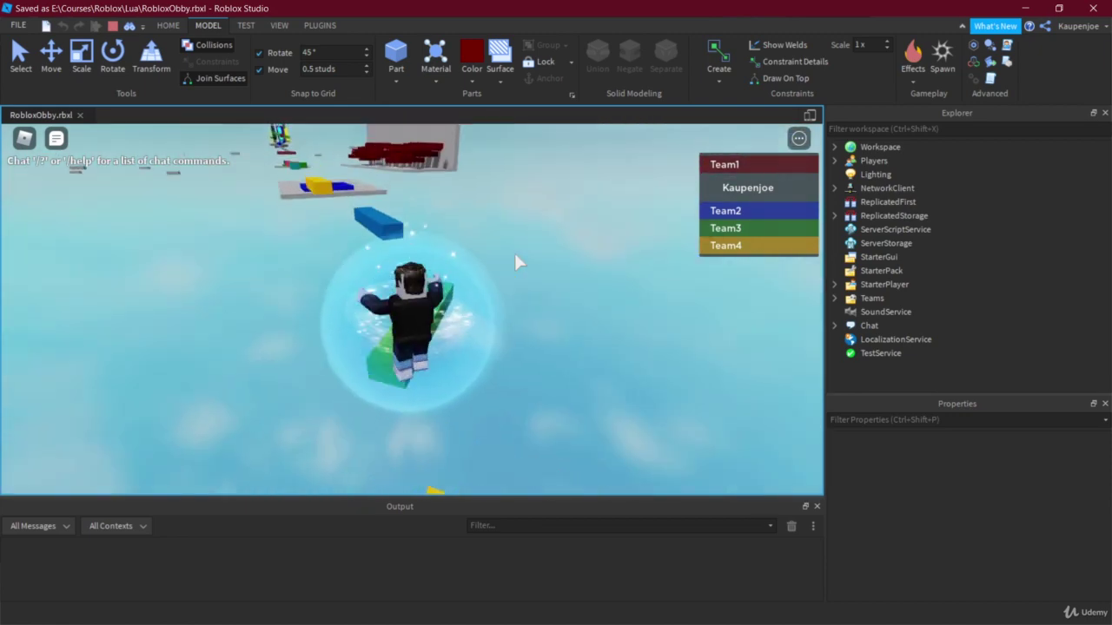
key(space)
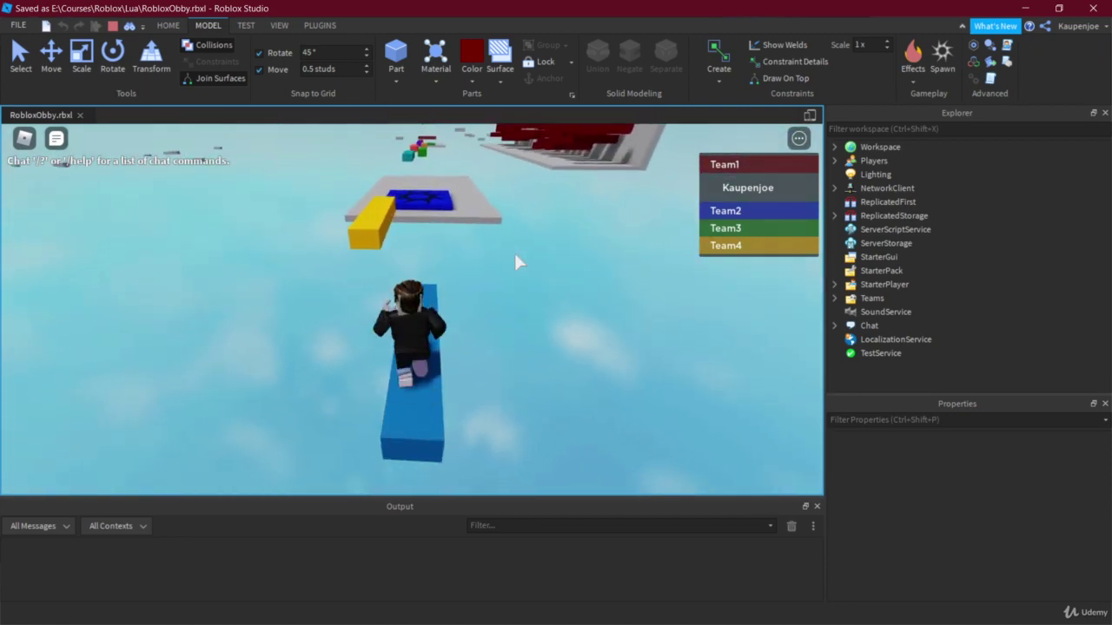
key(space)
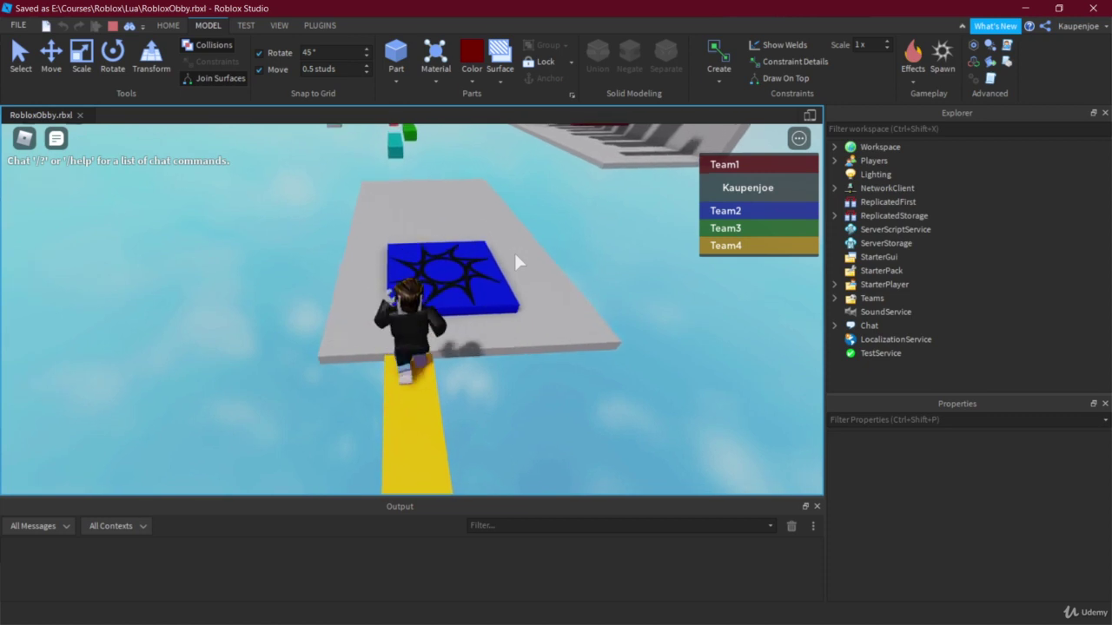
key(space)
key(w)
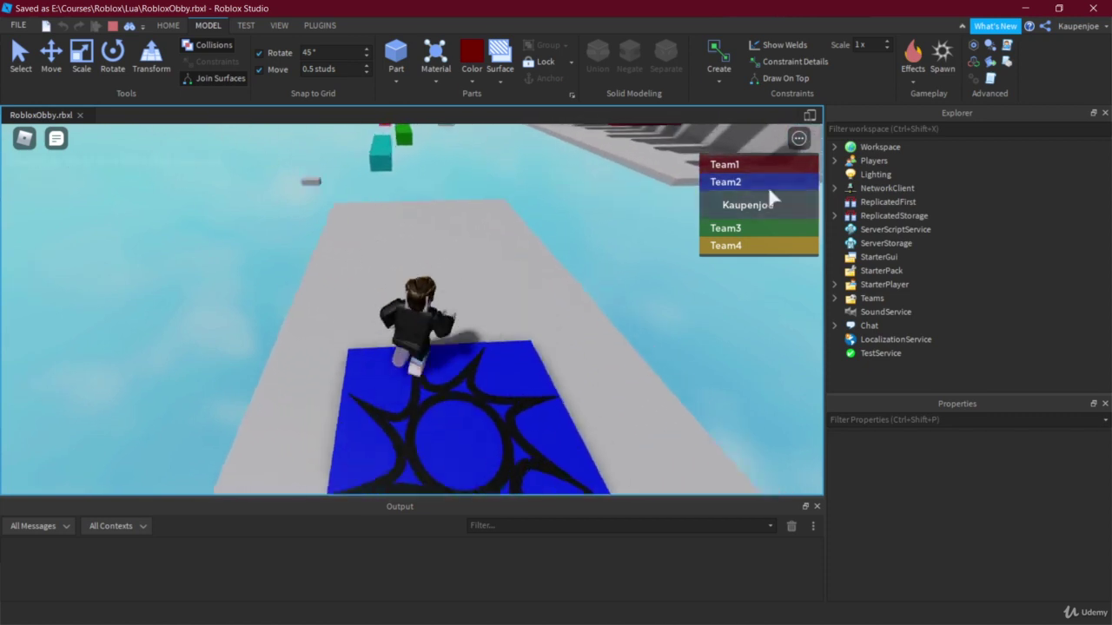
Step: Jump off the second platform's side to test respawning at the blue checkpoint
key(a)
key(space)
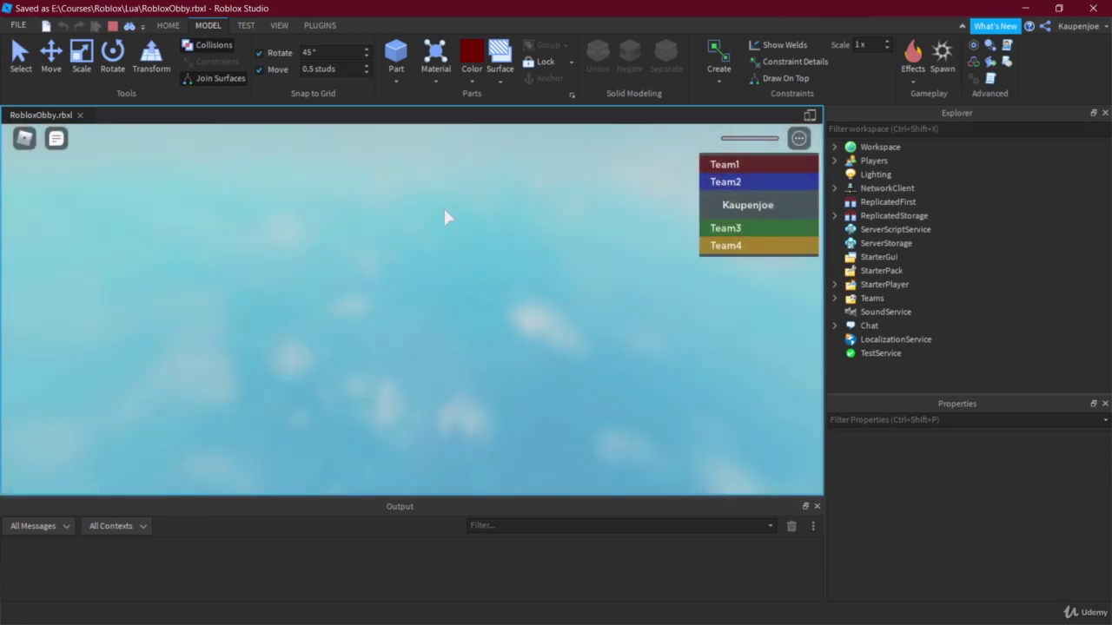
key(w)
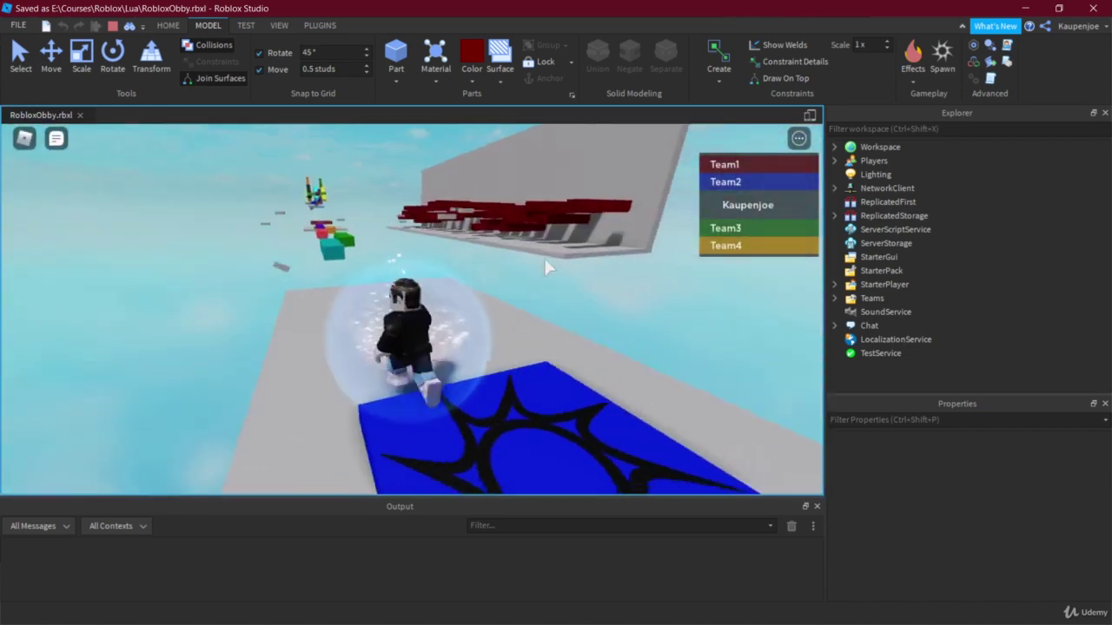
Step: Jump the character along the second stage's bars towards the green checkpoint and stop the playtest
key(space)
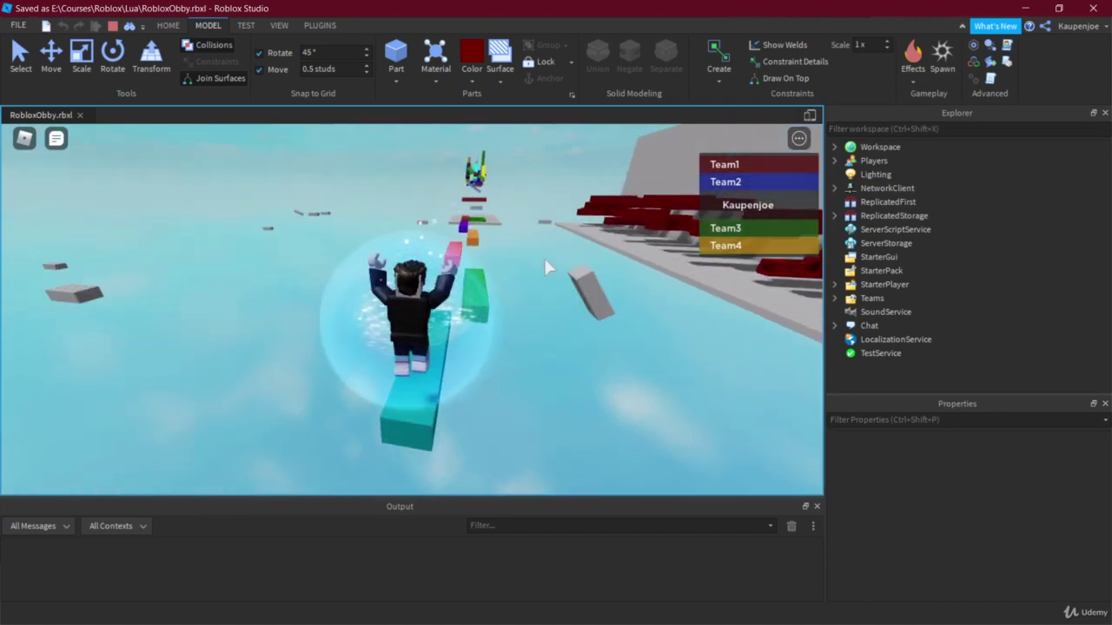
key(space)
key(space)
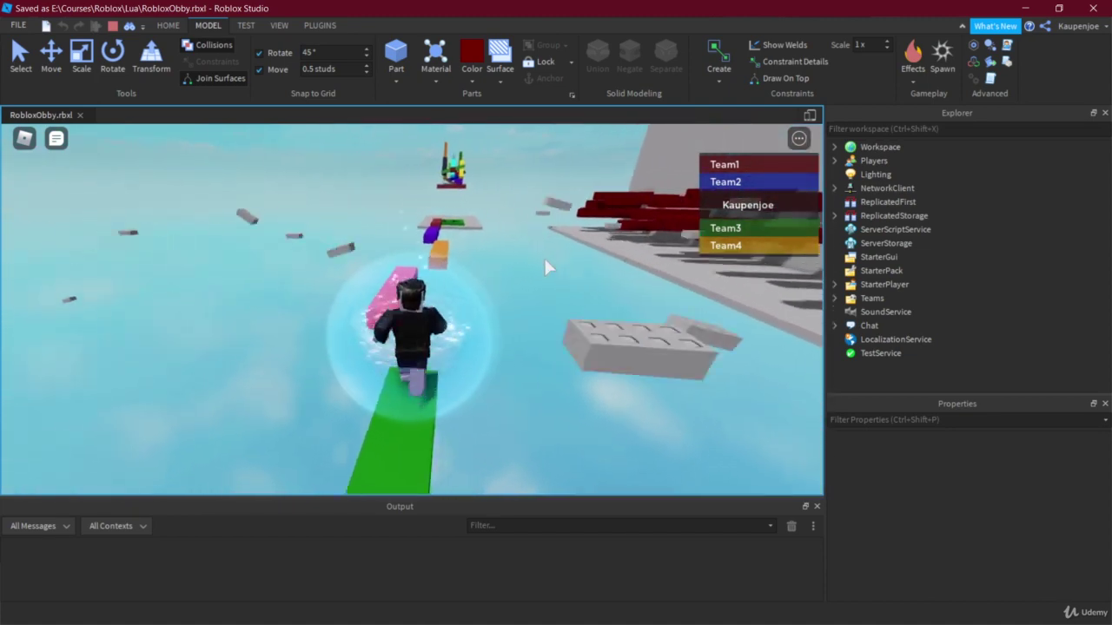
key(w)
key(shift+F5)
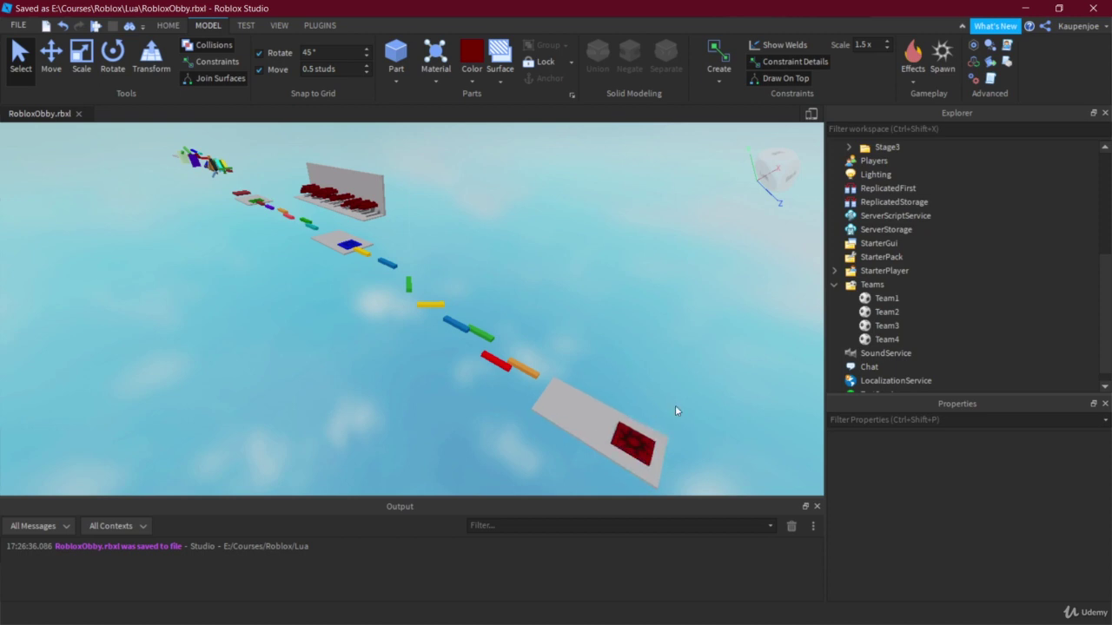
Step: Add a Script to ServerScriptService and name it TeamAssignment
click(940, 217)
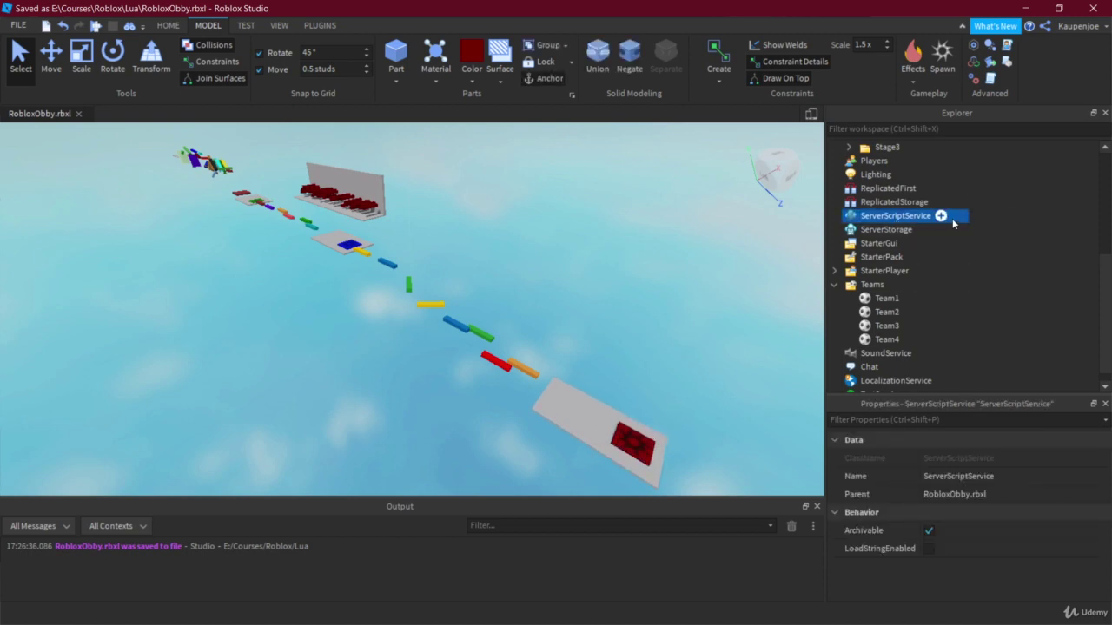
click(940, 217)
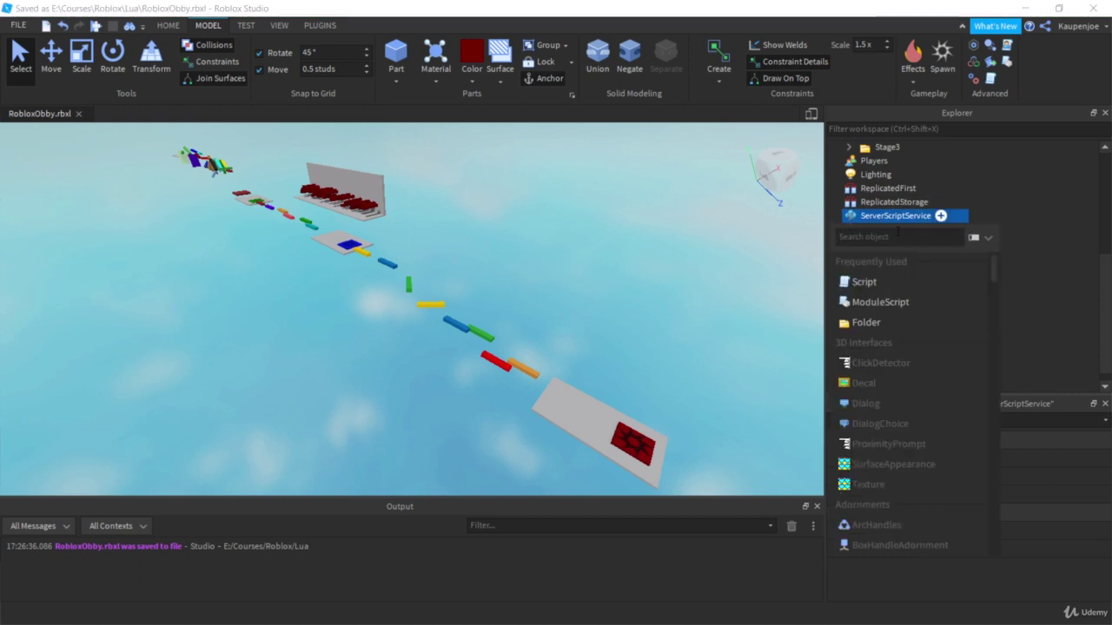
click(864, 283)
click(886, 229)
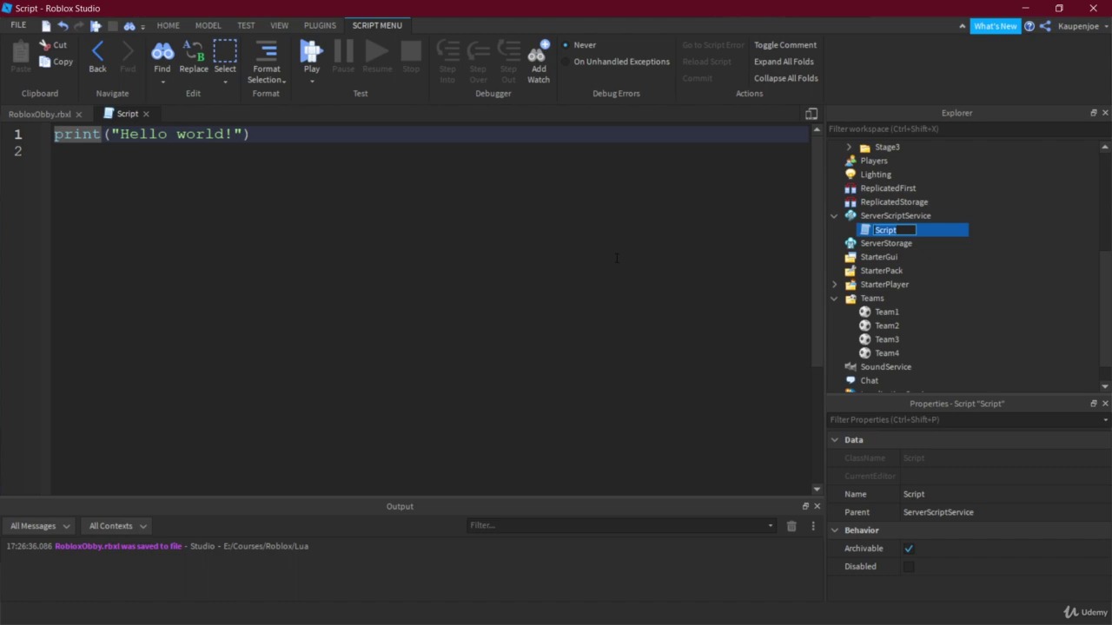
text(TeamAssignment)
key(Return)
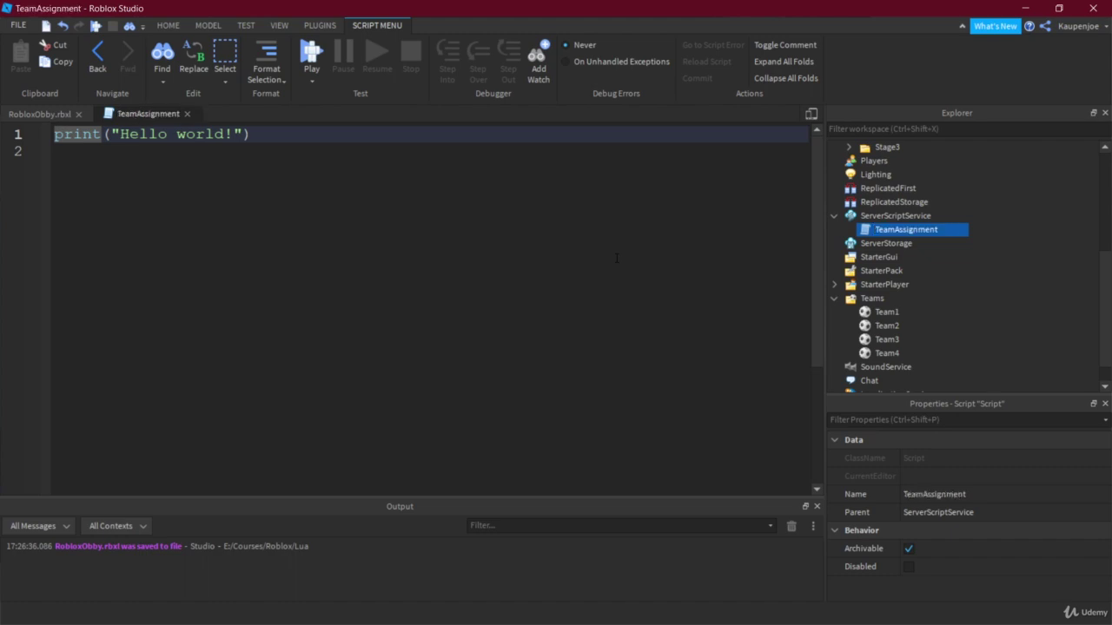
Step: Replace the default code in TeamAssignment with the event reference game.Players.PlayerAdded
key(ctrl+a)
key(BackSpace)
text(game.)
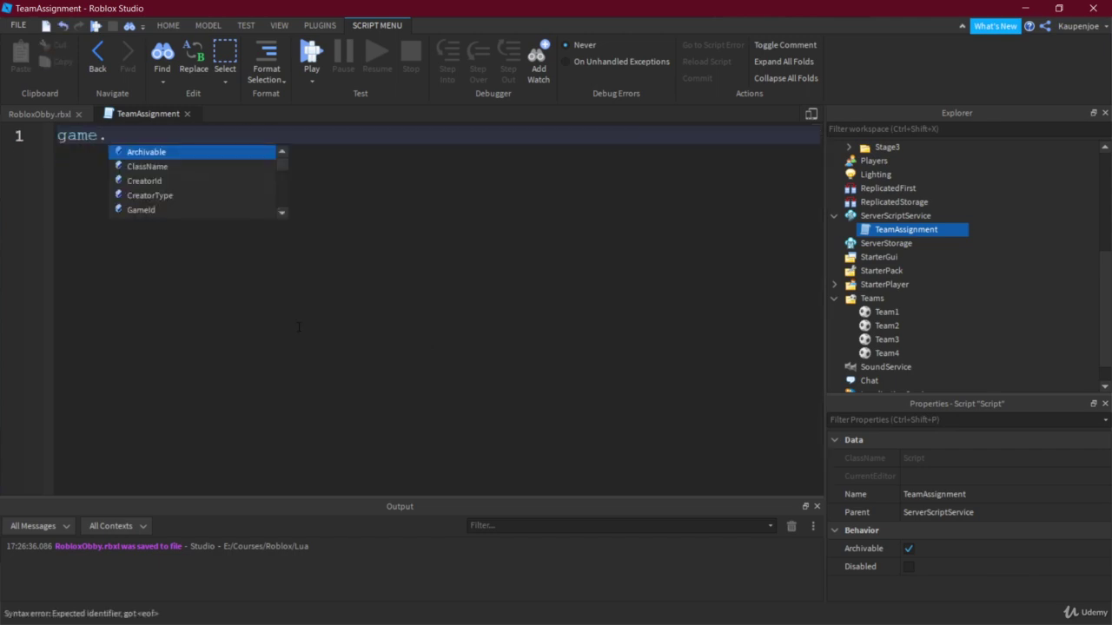
text(Pla)
key(Tab)
text(.)
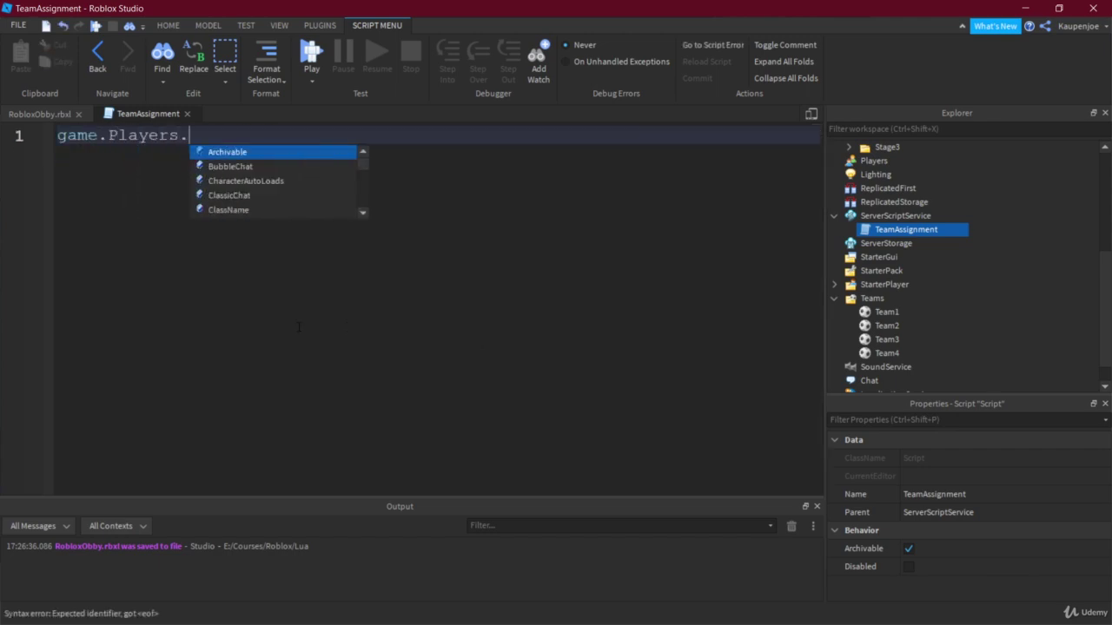
text(Pl)
key(Tab)
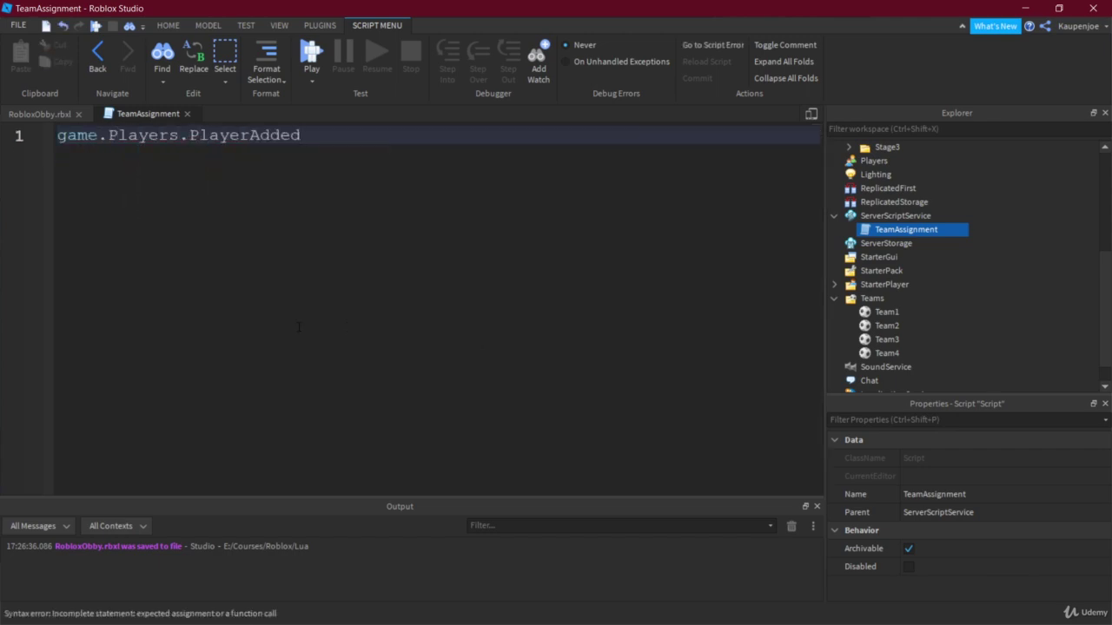
Step: Connect the PlayerAdded event to an inline function block closed with end
key(ctrl+a)
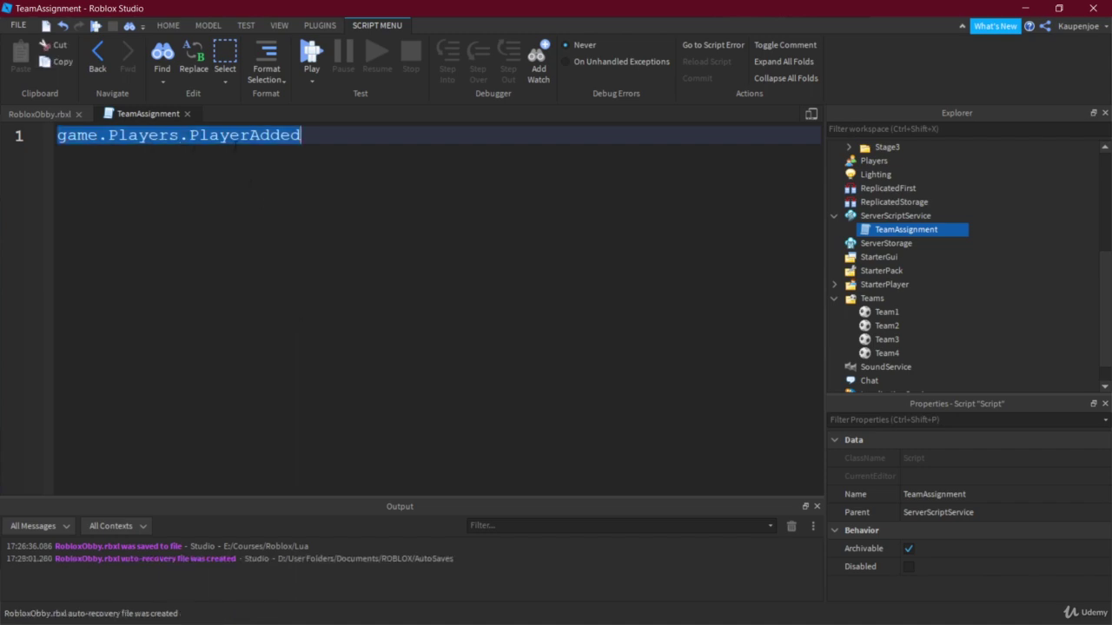
click(363, 152)
text(:)
key(Tab)
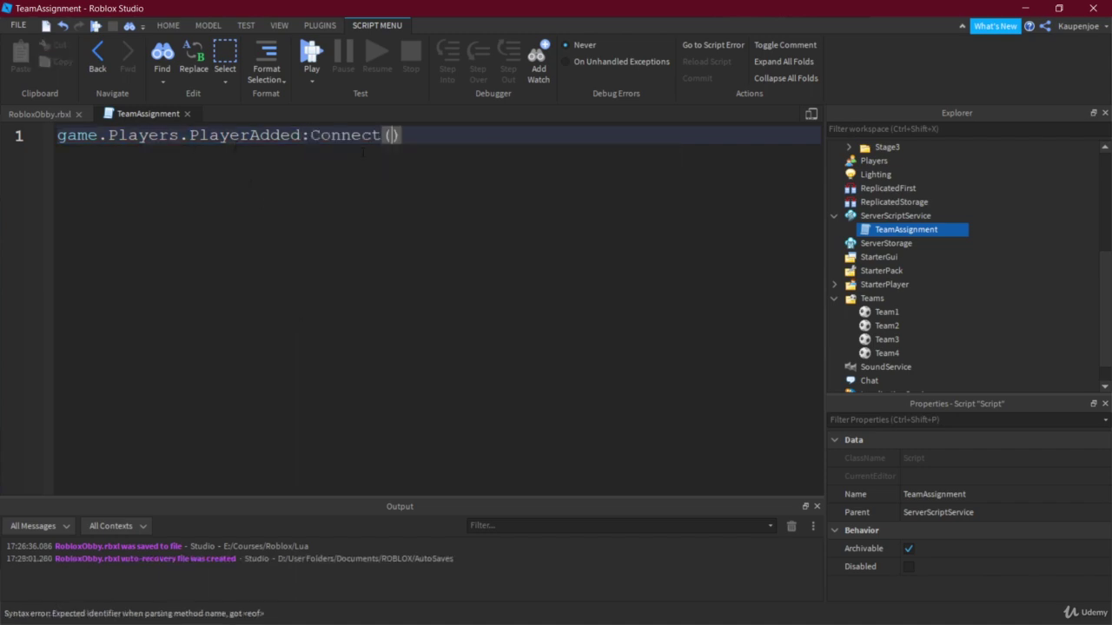
text(fun)
key(Tab)
key(Tab)
key(Return)
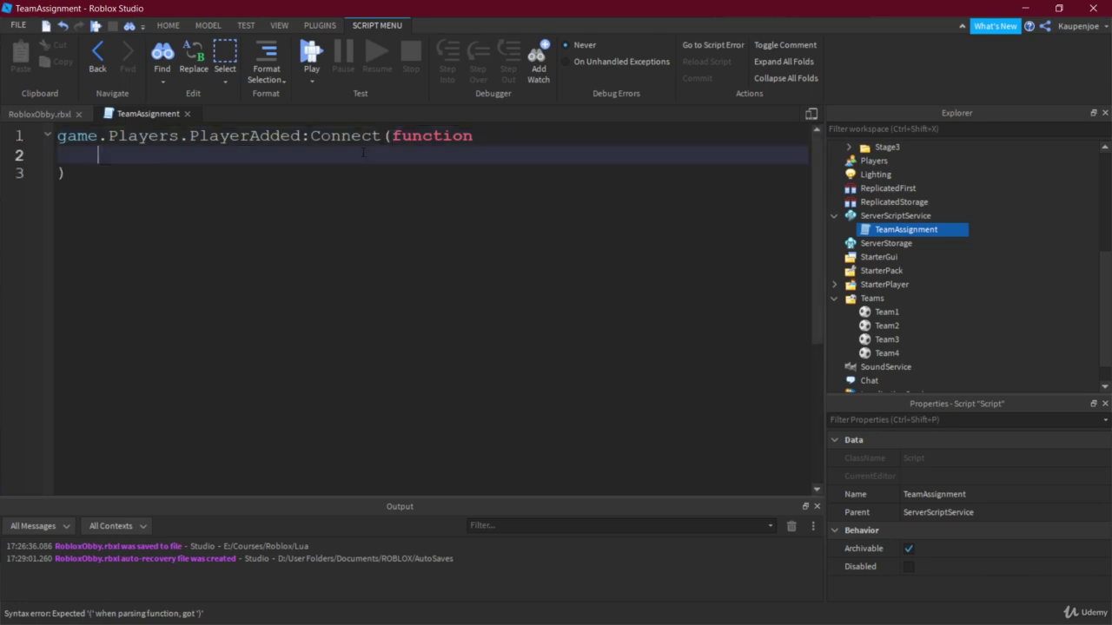
key(Down)
text(end)
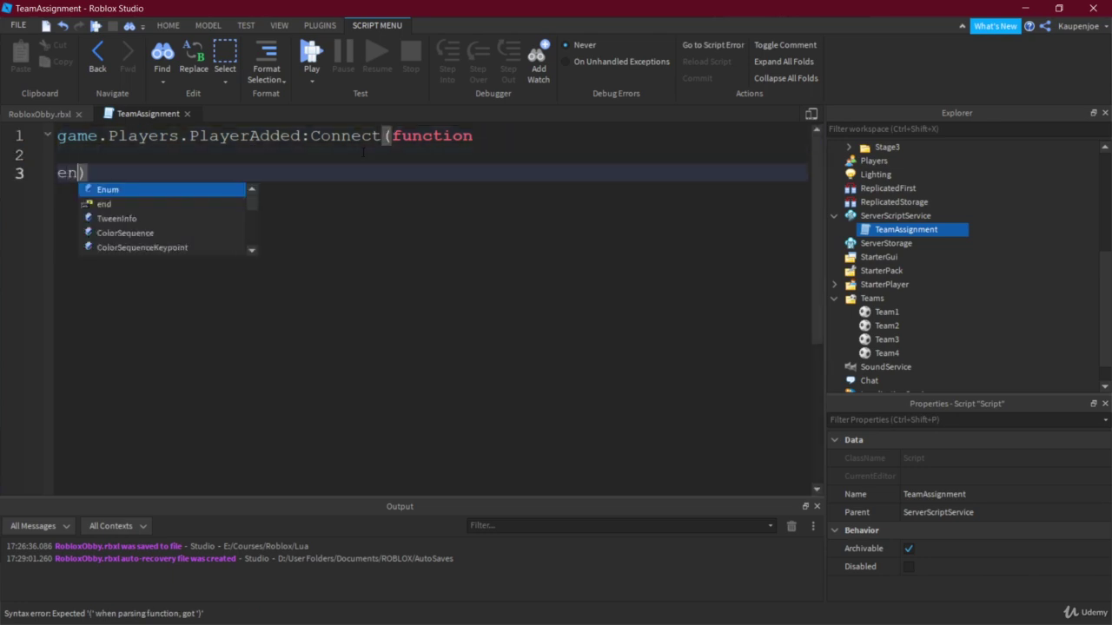
Step: Add a parameter list to the connected function with the single parameter player
key(Up)
key(Up)
key(End)
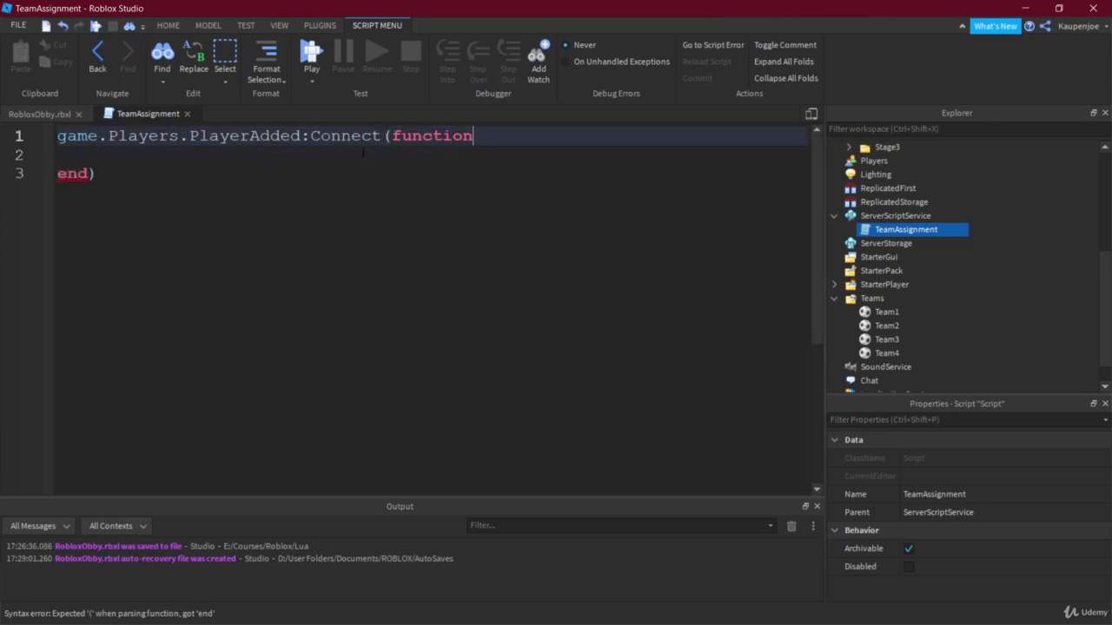
text(())
key(Down)
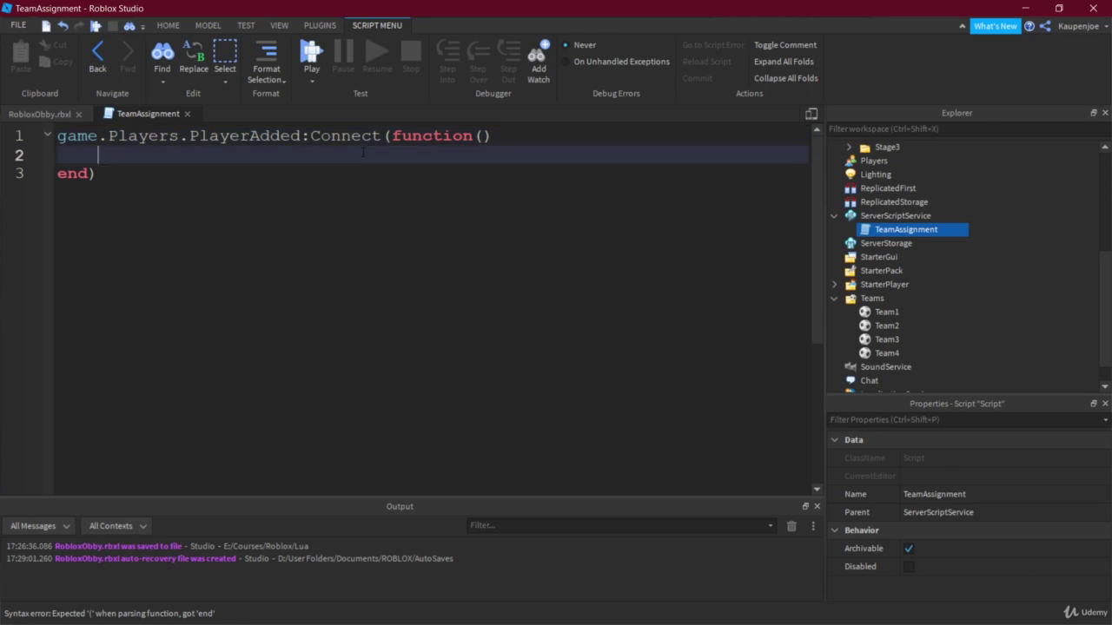
key(Up)
key(Right)
text(player)
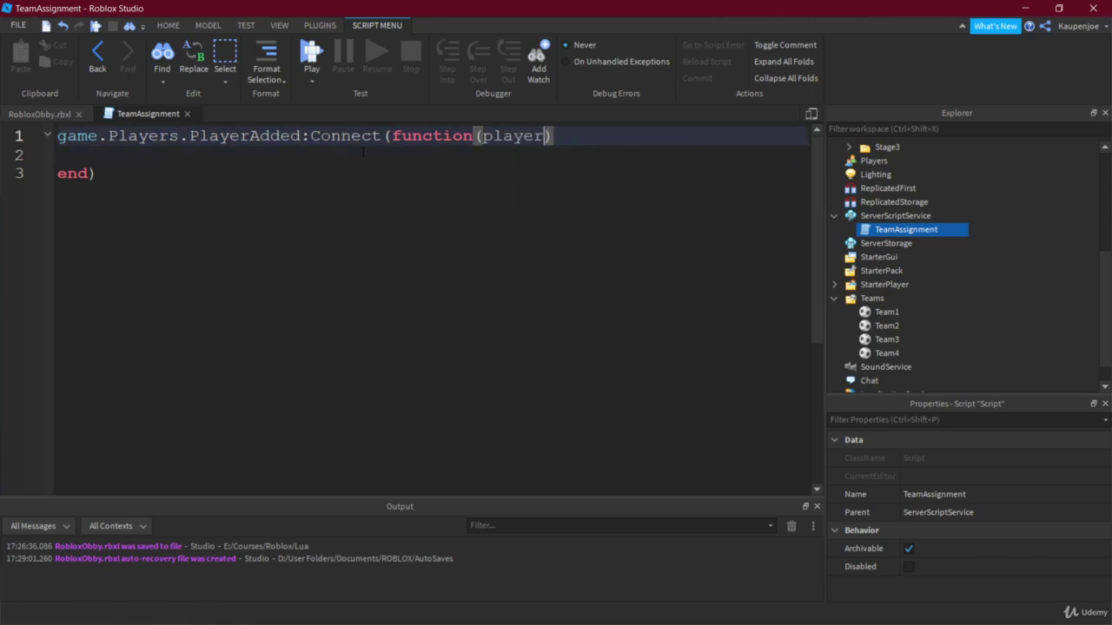
Step: Inside the function, assign the joining player to the first team with player.Team = game.Teams.Team1
key(Down)
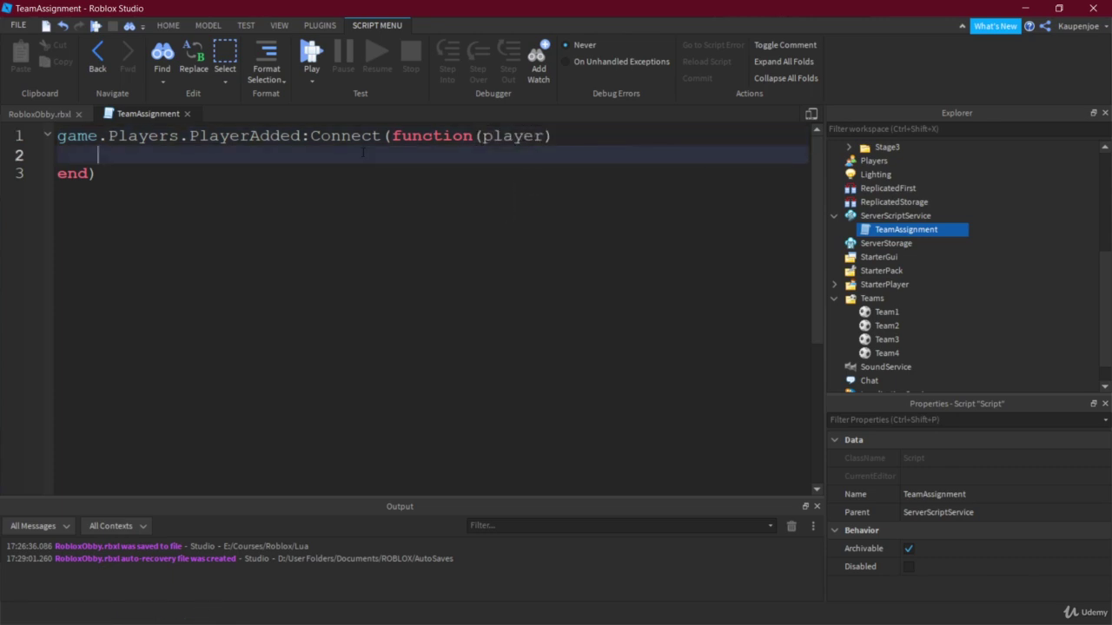
text(player.Team)
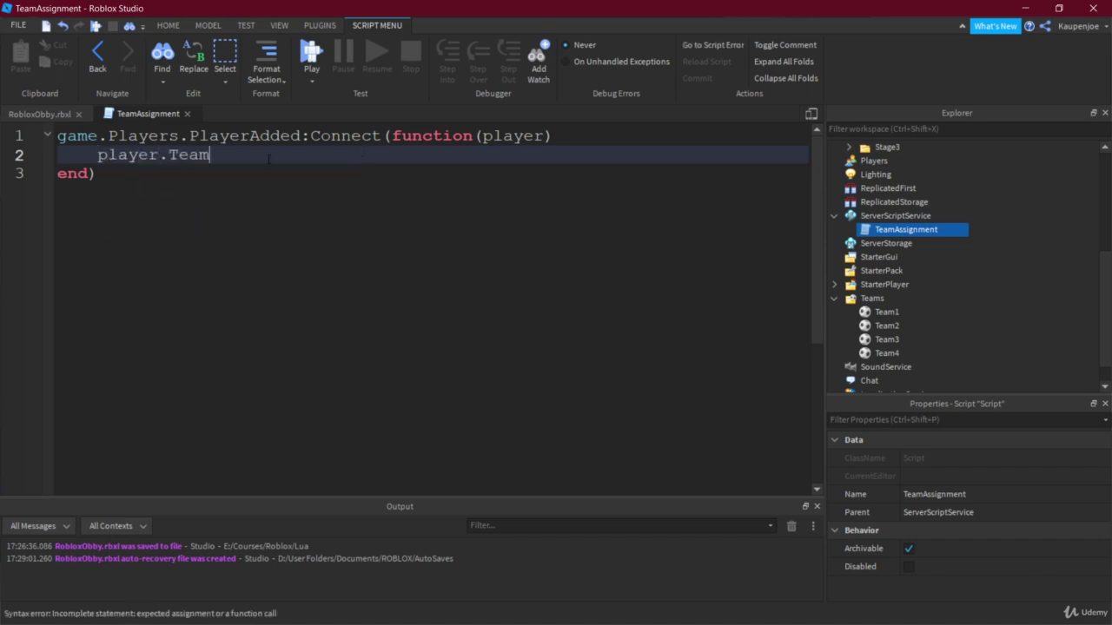
text( = gam)
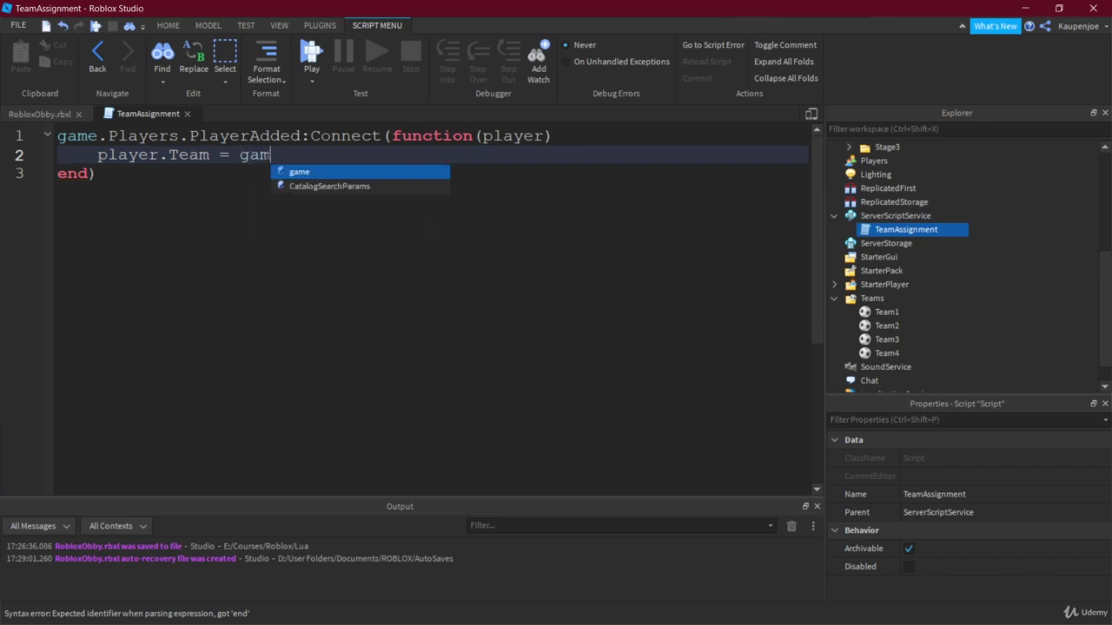
text(e.Teams.)
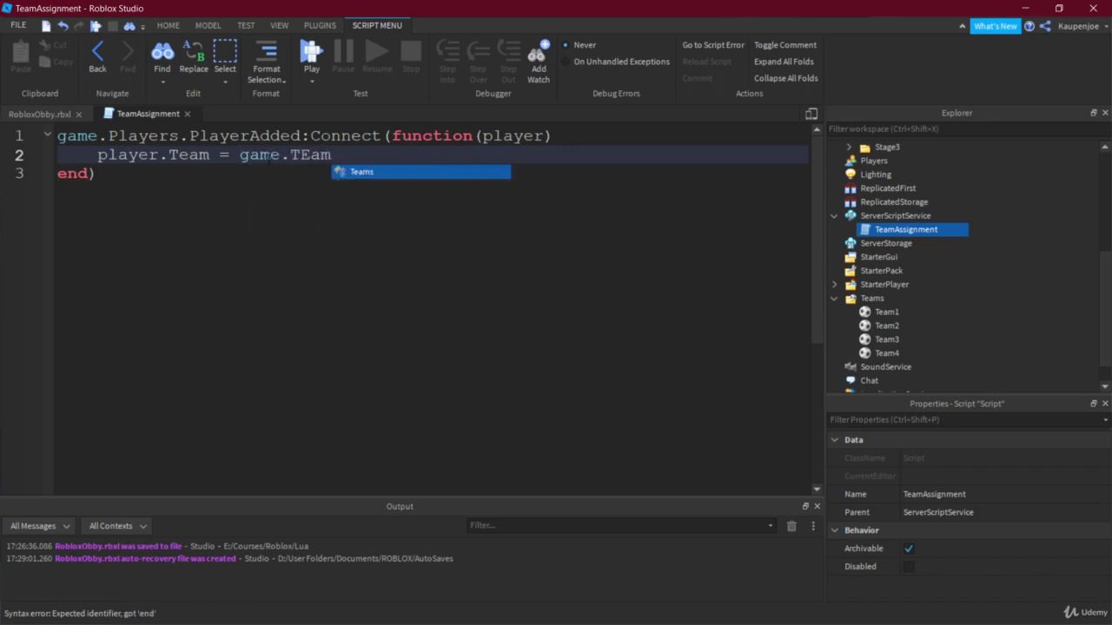
text(Team1)
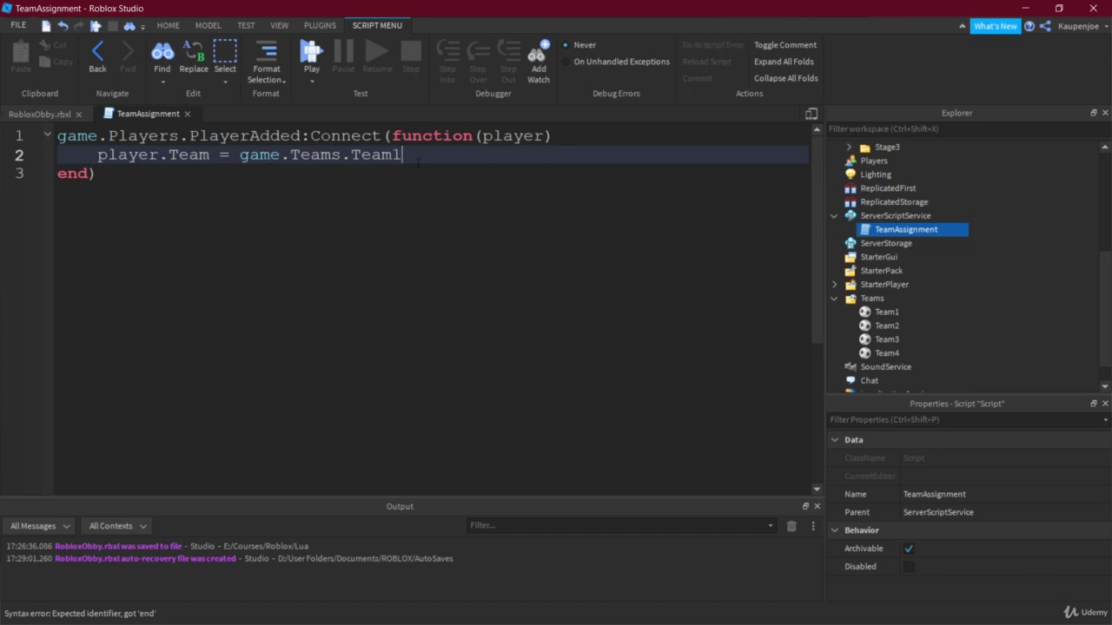
key(ctrl+a)
click(394, 199)
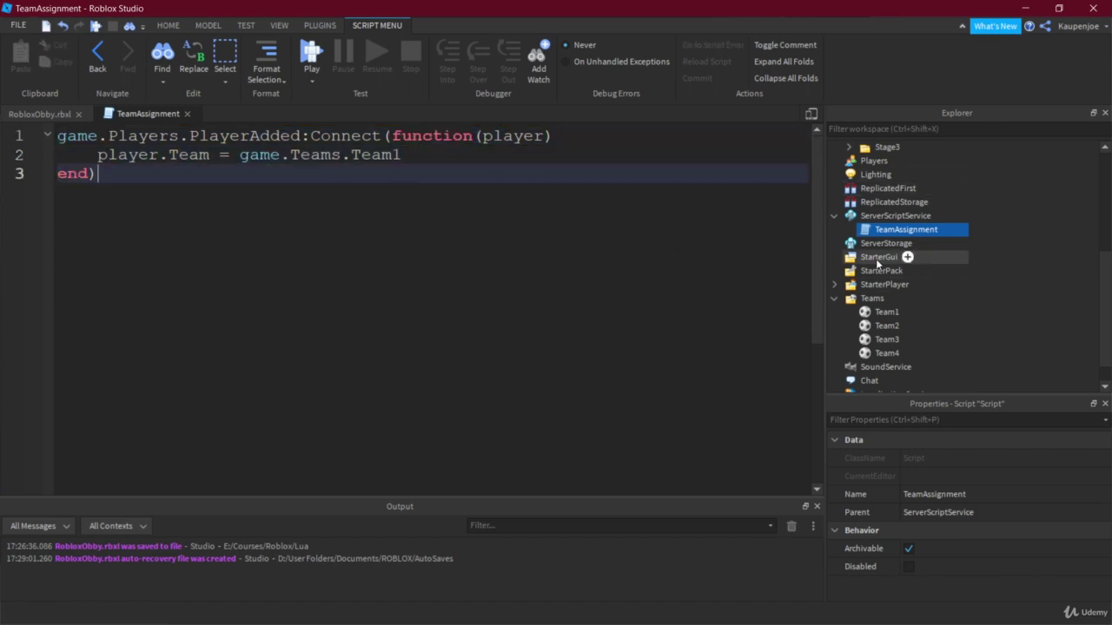
key(ctrl+a)
click(348, 228)
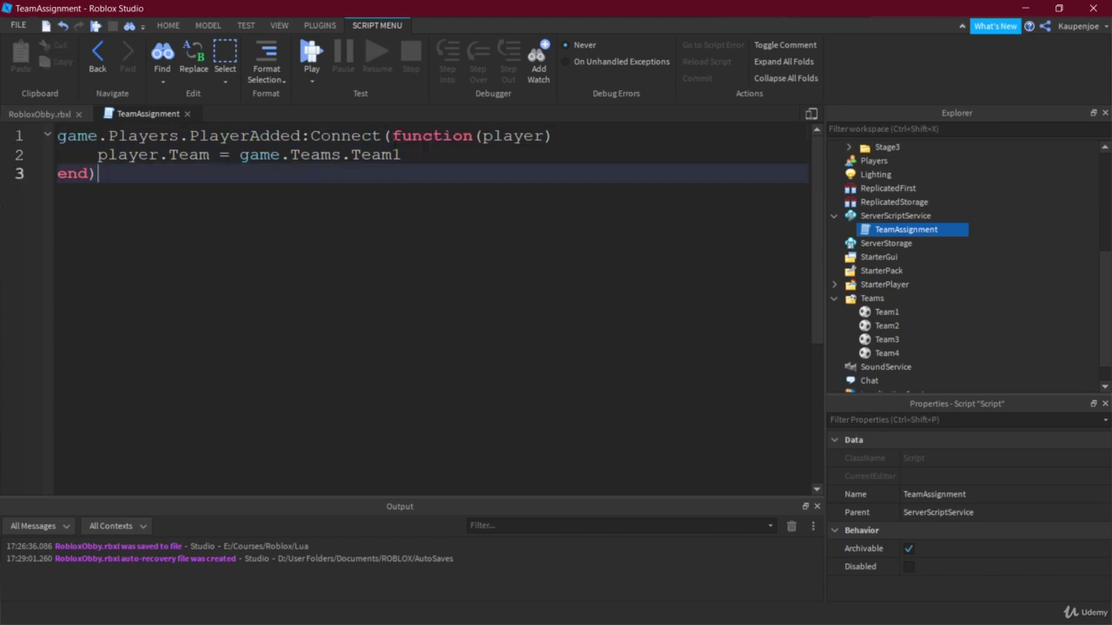
Step: Save the place with the finished script and return to the RobloxObby 3D view
key(Up)
key(ctrl+s)
key(Down)
key(shift+Up)
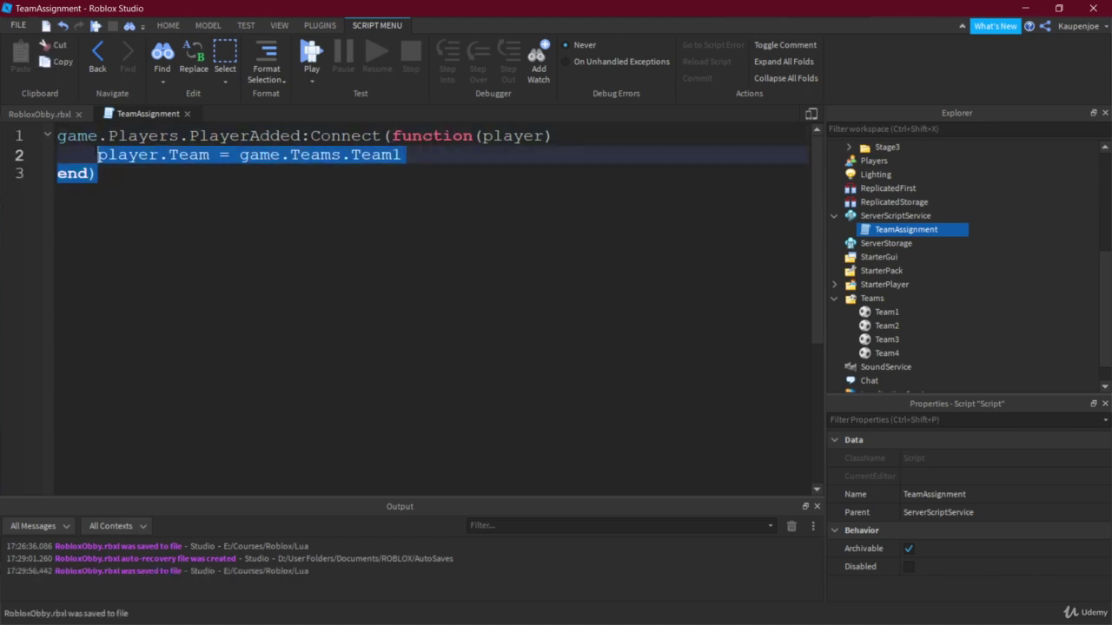
click(158, 189)
click(55, 114)
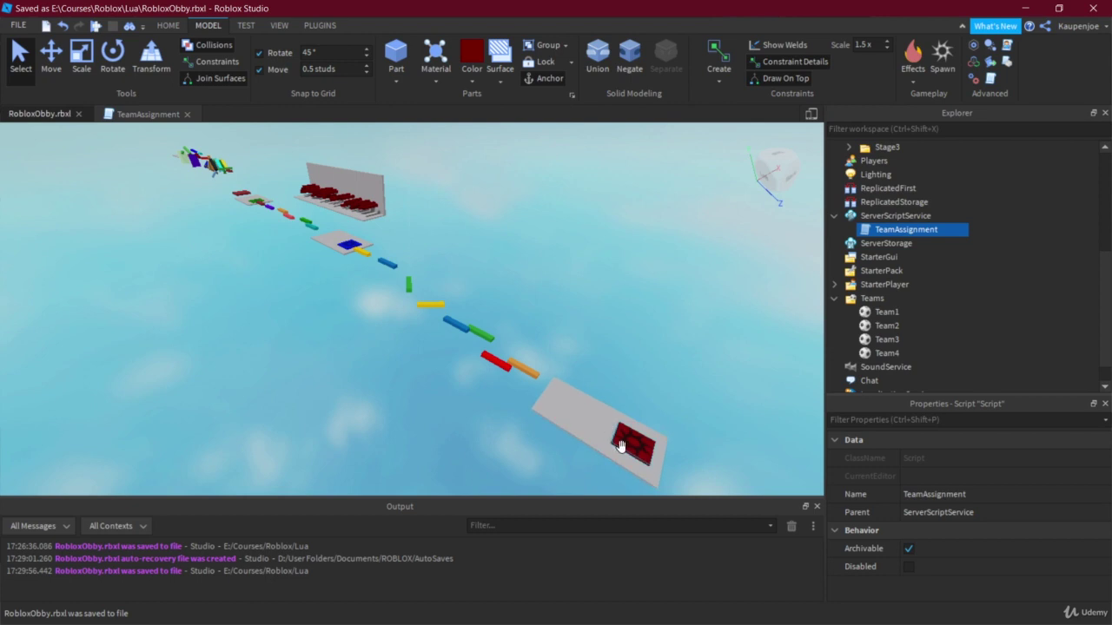